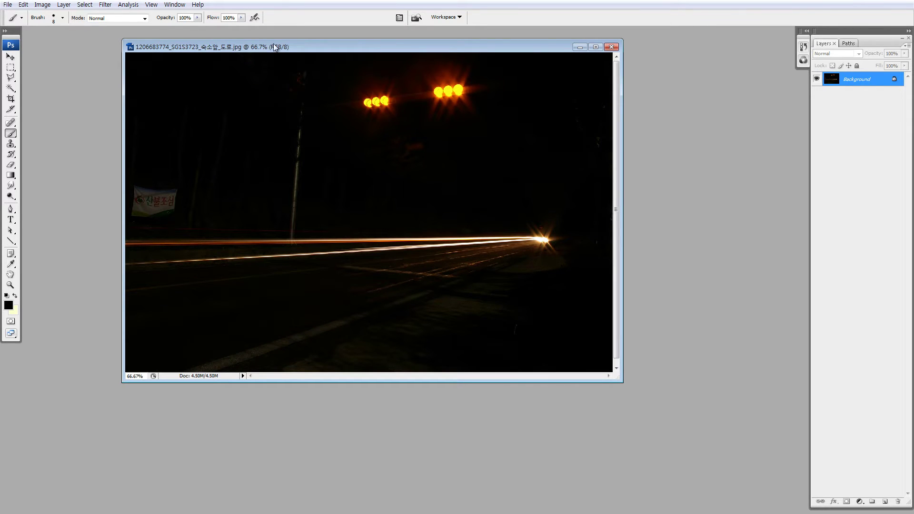
Move the night photo window aside and create a new 3200×1200 image.
{"action": "left_click_drag", "start_coordinate": [289, 46], "coordinate": [349, 46]}
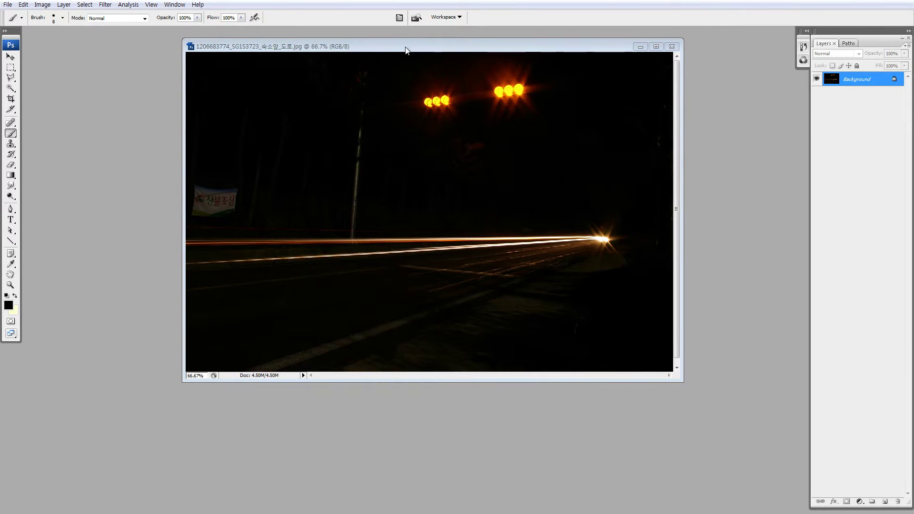
{"action": "left_click_drag", "start_coordinate": [406, 49], "coordinate": [189, 55]}
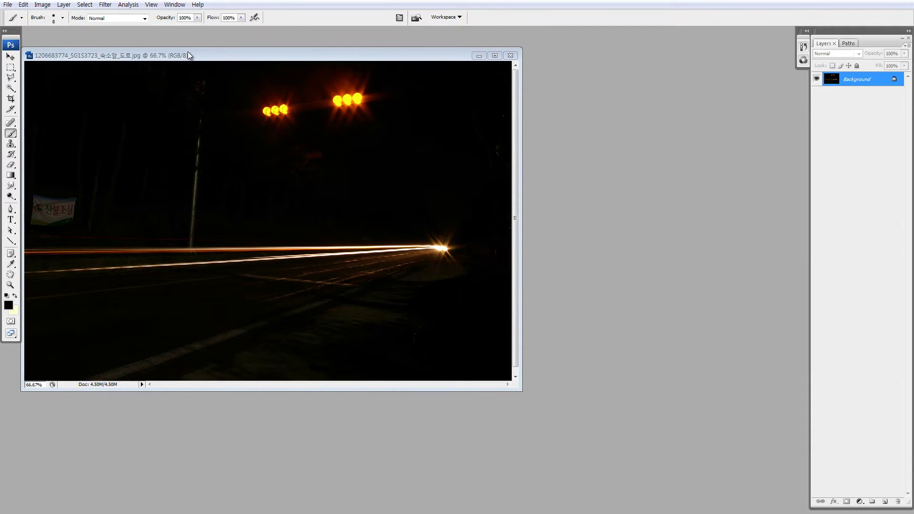
{"action": "left_click_drag", "start_coordinate": [188, 55], "coordinate": [506, 92]}
{"action": "left_click", "coordinate": [7, 4]}
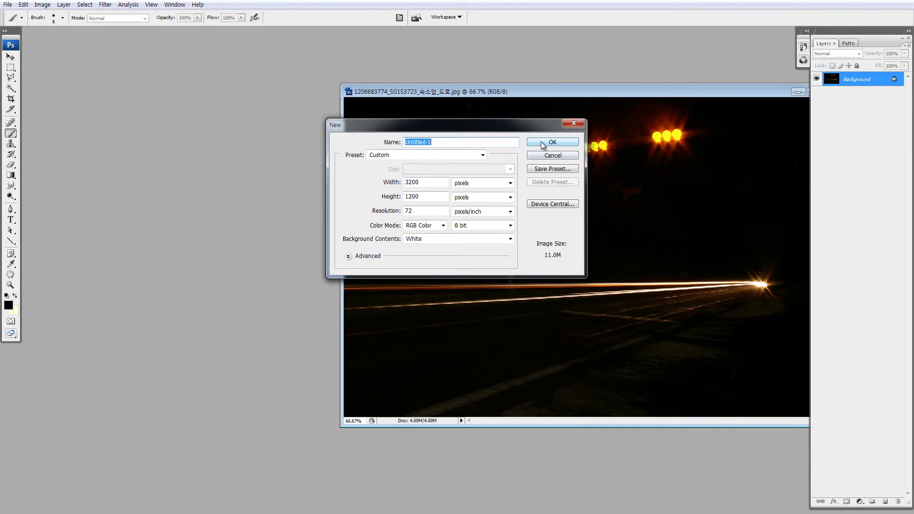
{"action": "left_click", "coordinate": [543, 144]}
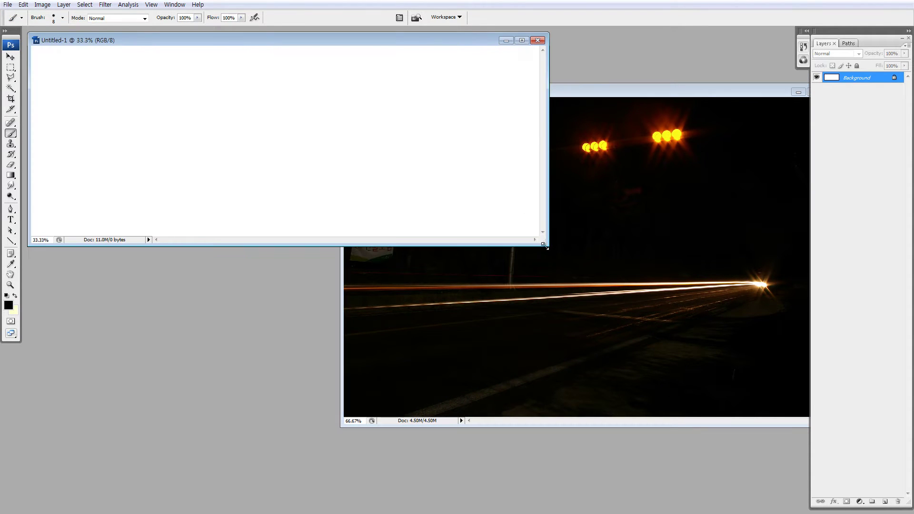
{"action": "left_click_drag", "start_coordinate": [544, 246], "coordinate": [584, 406]}
Crop the new canvas to a rectangular marquee selection.
{"action": "key", "text": "m"}
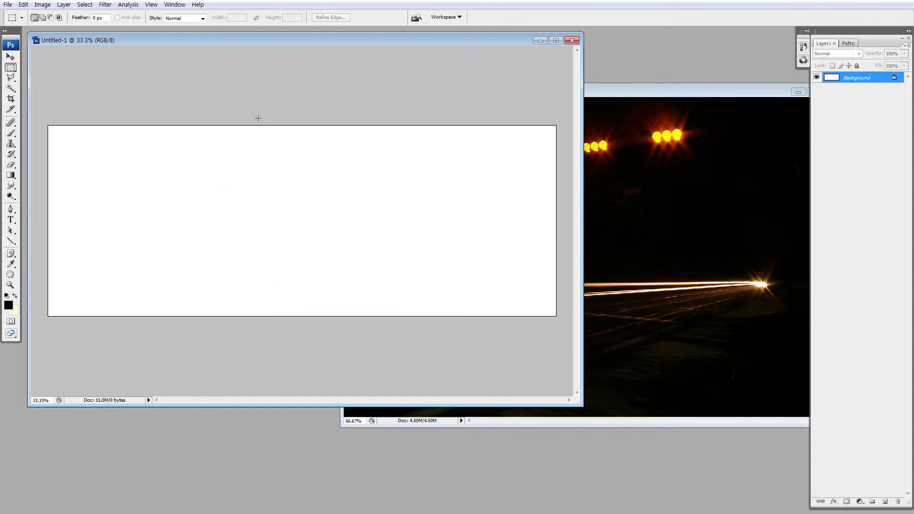
{"action": "left_click_drag", "start_coordinate": [258, 118], "coordinate": [565, 392]}
{"action": "key", "text": "alt+i"}
{"action": "key", "text": "p"}
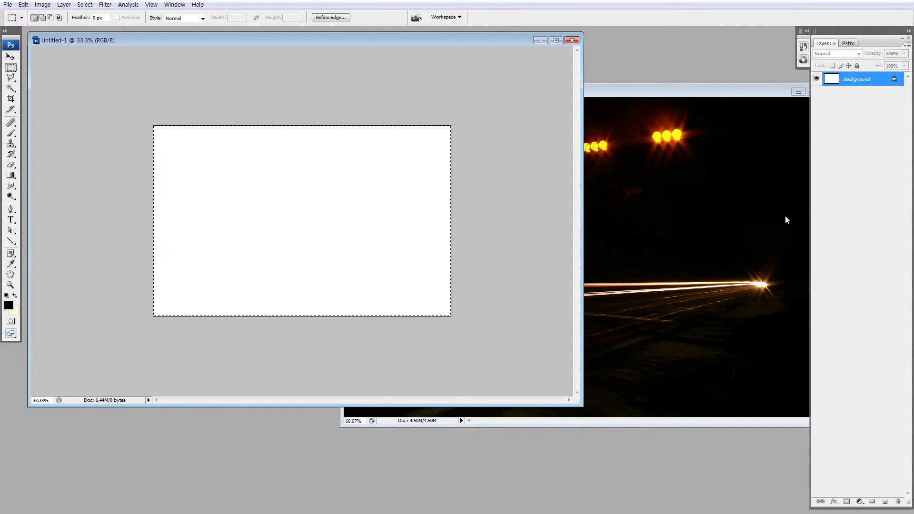
Duplicate the layer with Ctrl+J and darken it with Lightness -12.
{"action": "key", "text": "ctrl+j"}
{"action": "key", "text": "i"}
{"action": "key", "text": "ctrl+u"}
{"action": "type", "text": "-12"}
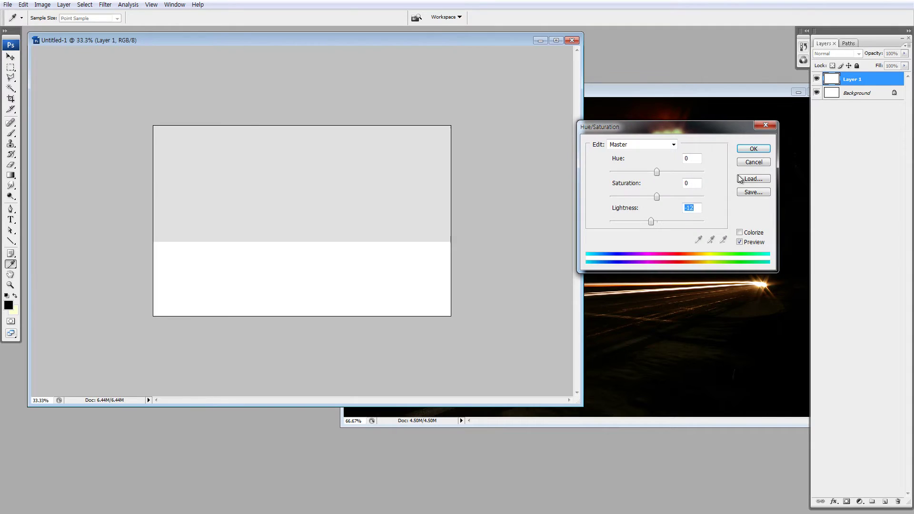
{"action": "left_click", "coordinate": [754, 149]}
Outline the curved road shape with the Polygonal Lasso and copy it to a new layer.
{"action": "key", "text": "m"}
{"action": "left_click_drag", "start_coordinate": [582, 406], "coordinate": [678, 503]}
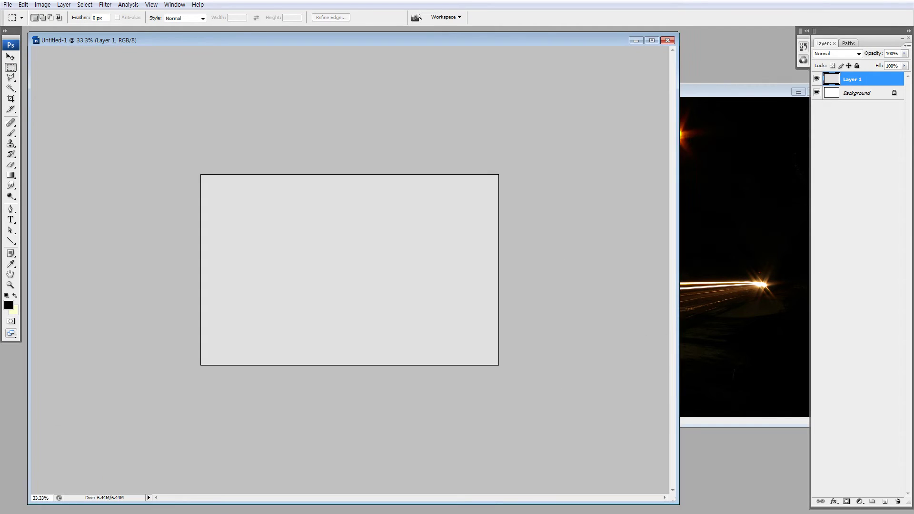
{"action": "key", "text": "l"}
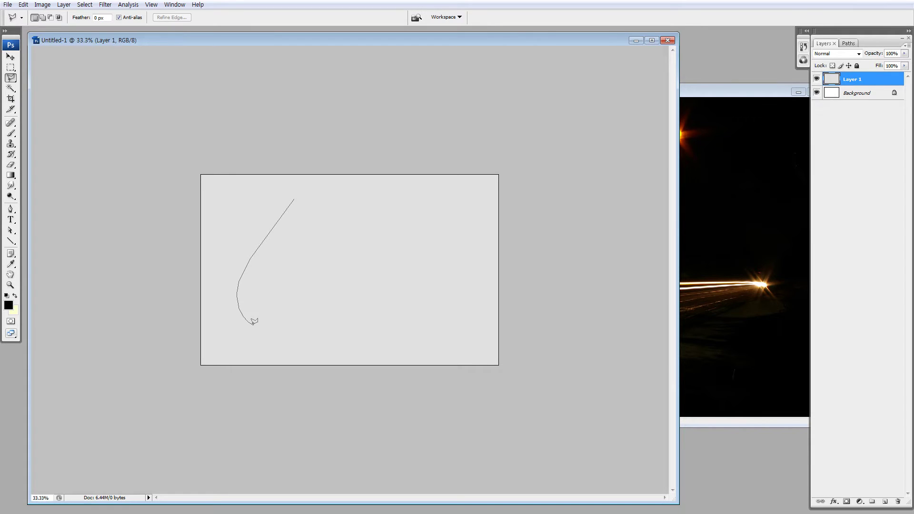
{"action": "mouse_move", "coordinate": [252, 323]}
{"action": "left_mouse_down"}
{"action": "mouse_move", "coordinate": [418, 361]}
{"action": "mouse_move", "coordinate": [533, 356]}
{"action": "mouse_move", "coordinate": [433, 329]}
{"action": "mouse_move", "coordinate": [275, 305]}
{"action": "mouse_move", "coordinate": [288, 224]}
{"action": "mouse_move", "coordinate": [316, 174]}
{"action": "mouse_move", "coordinate": [299, 191]}
{"action": "left_mouse_up"}
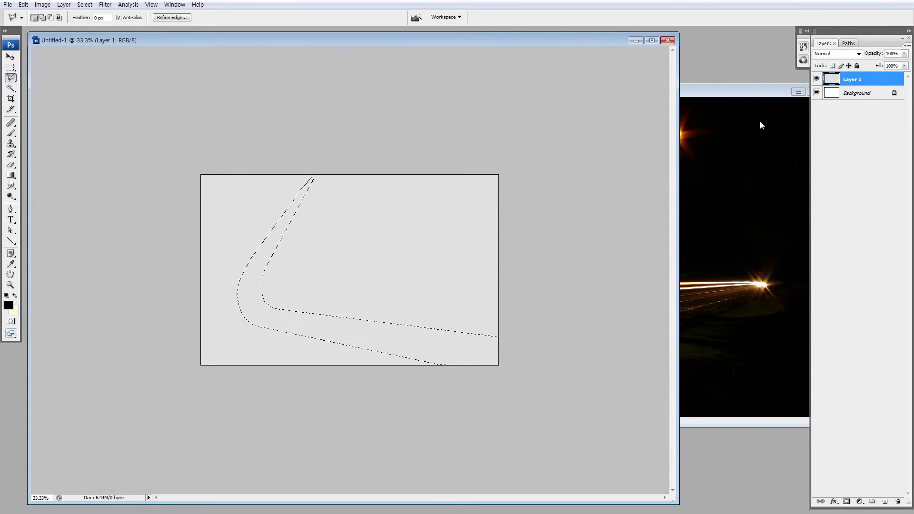
{"action": "key", "text": "ctrl+j"}
Darken the road layer to mid grey with Hue/Saturation Lightness -29.
{"action": "key", "text": "ctrl+u"}
{"action": "left_click_drag", "start_coordinate": [650, 221], "coordinate": [644, 222]}
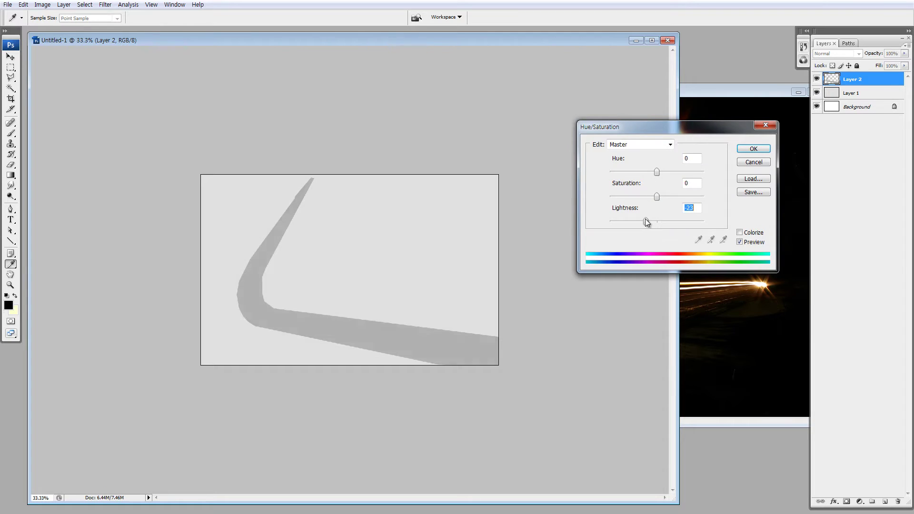
{"action": "left_click", "coordinate": [754, 148]}
Lasso the orange light-trail strip in the night photo and drag it into Untitled-1.
{"action": "left_click", "coordinate": [707, 89]}
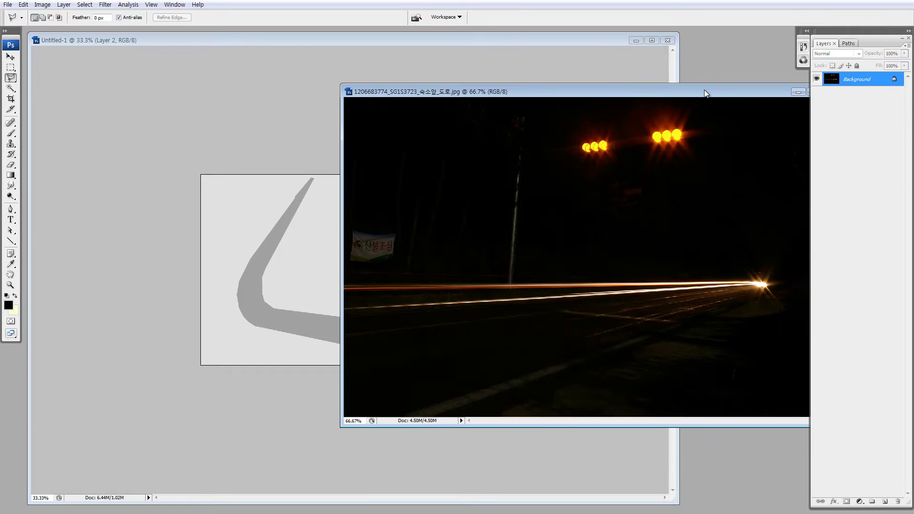
{"action": "key", "text": "l"}
{"action": "left_click", "coordinate": [261, 255]}
{"action": "key", "text": "ctrl+Tab"}
{"action": "left_click", "coordinate": [514, 275]}
{"action": "left_click", "coordinate": [335, 326]}
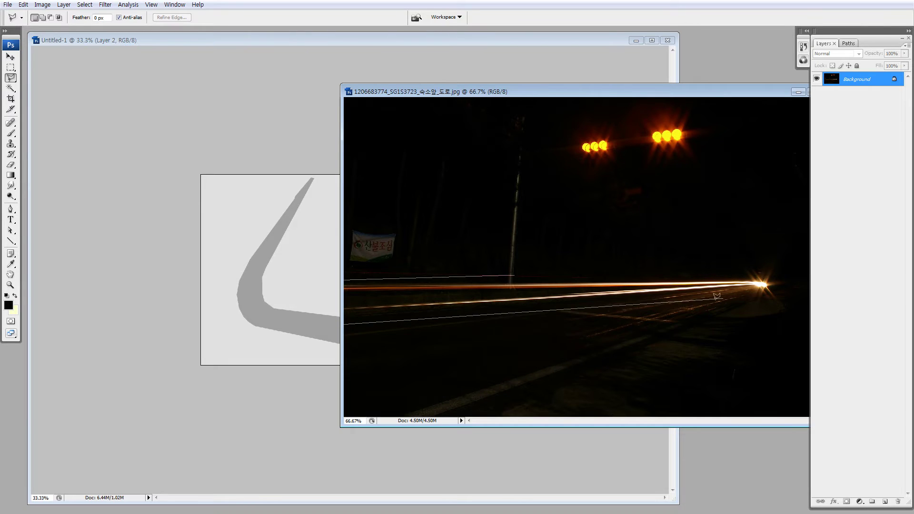
{"action": "left_click", "coordinate": [750, 285]}
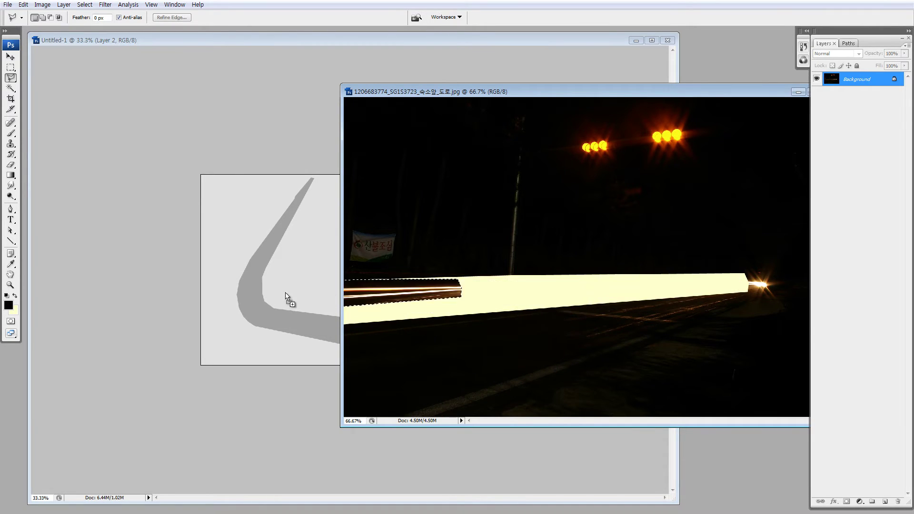
{"action": "mouse_move", "coordinate": [740, 286]}
{"action": "left_mouse_down"}
{"action": "mouse_move", "coordinate": [277, 298]}
{"action": "mouse_move", "coordinate": [421, 298]}
{"action": "left_mouse_up"}
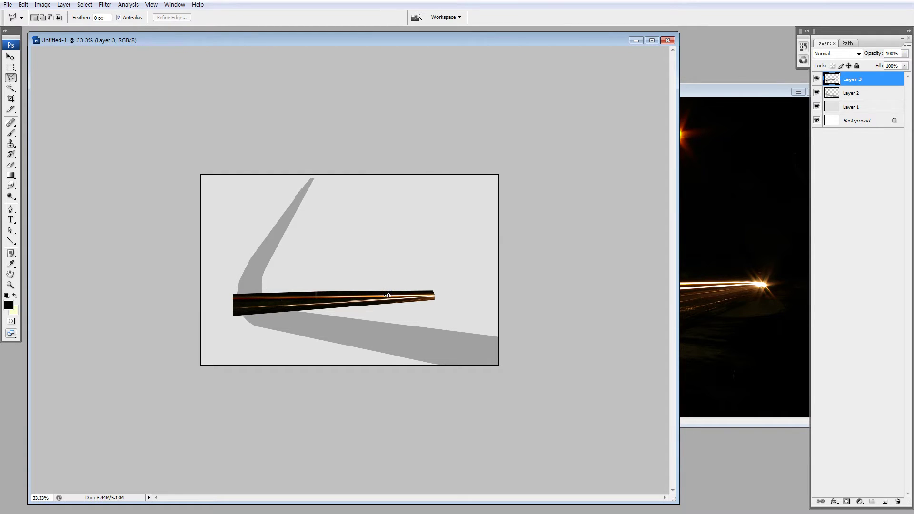
Move the strip down-left and transform it narrower at the left, wider at the right.
{"action": "left_click_drag", "start_coordinate": [385, 293], "coordinate": [367, 329]}
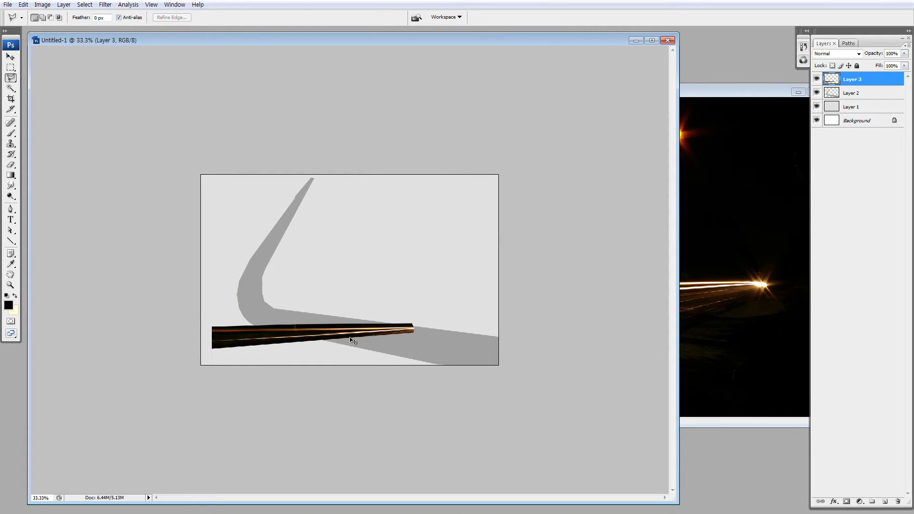
{"action": "key", "text": "ctrl+t"}
{"action": "left_click_drag", "start_coordinate": [212, 348], "coordinate": [212, 332]}
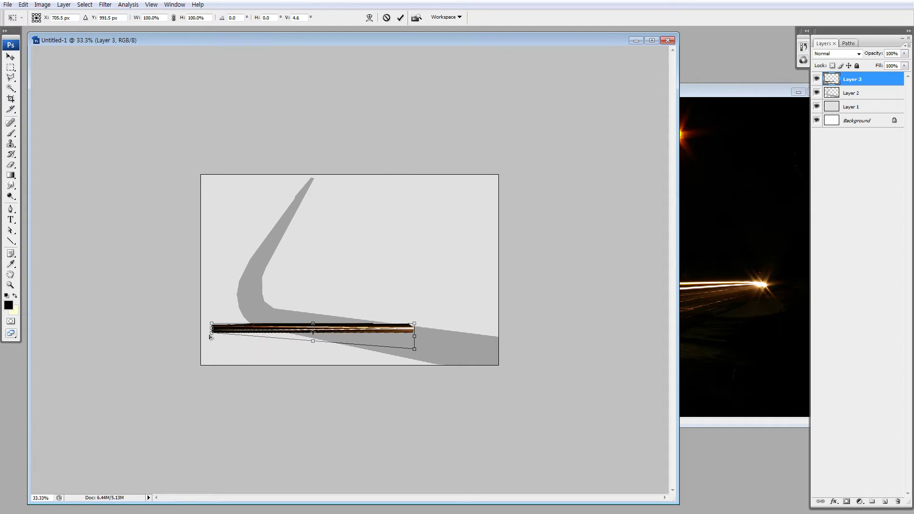
{"action": "left_click_drag", "start_coordinate": [415, 350], "coordinate": [415, 354]}
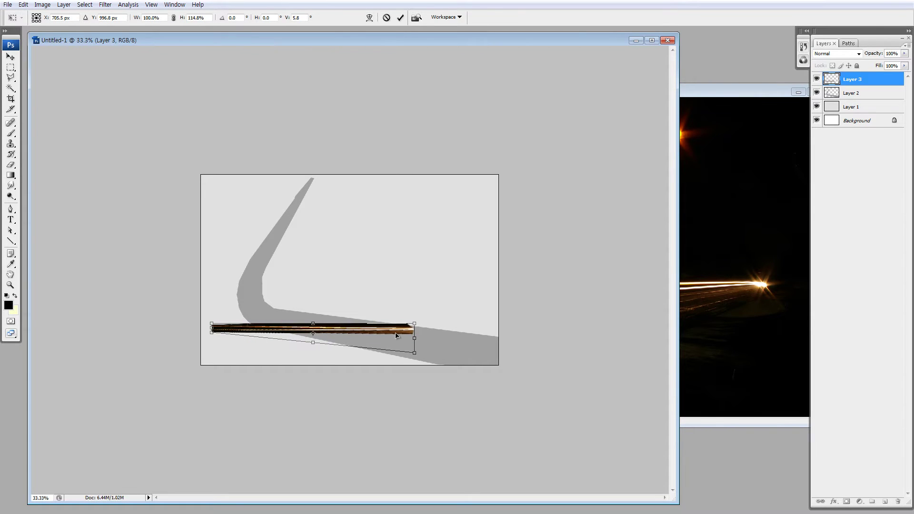
{"action": "key", "text": "Return"}
Rotate the strip to the road's slope and move it onto the grey road.
{"action": "key", "text": "ctrl+t"}
{"action": "left_click_drag", "start_coordinate": [445, 264], "coordinate": [456, 300]}
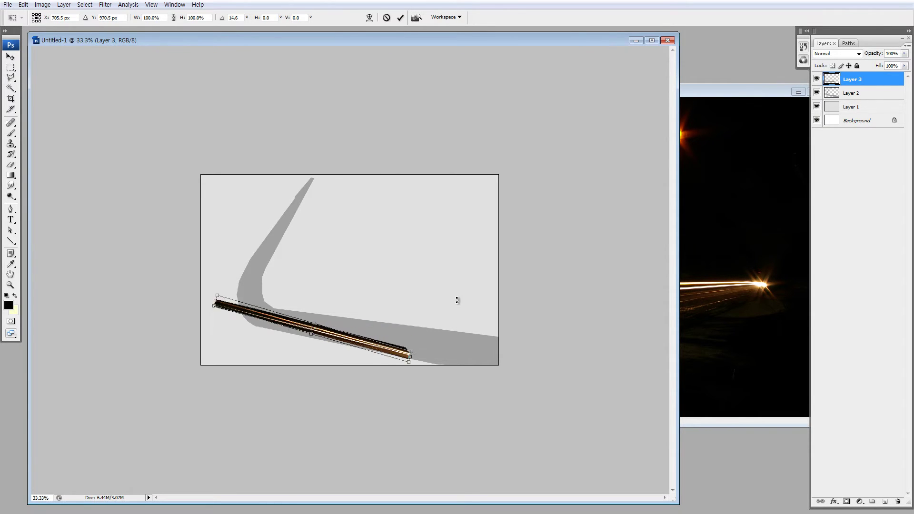
{"action": "left_click_drag", "start_coordinate": [398, 346], "coordinate": [398, 337]}
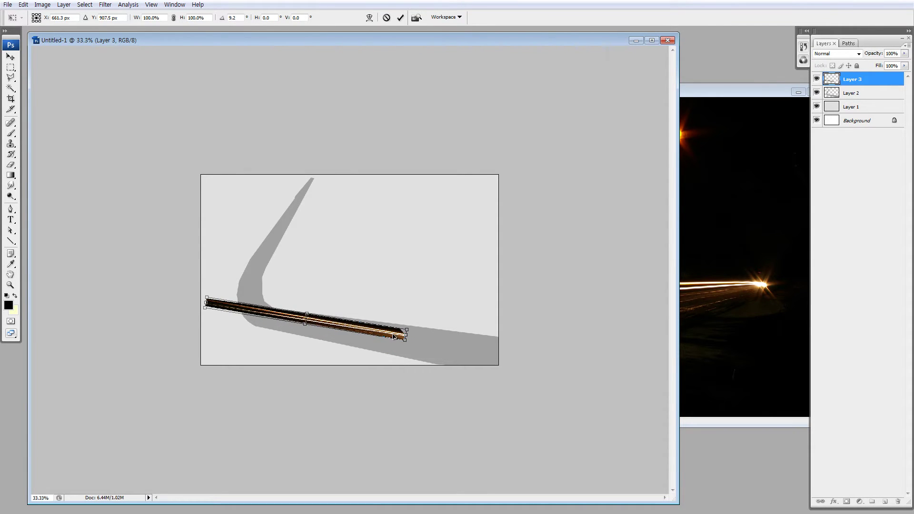
{"action": "key", "text": "Return"}
Bend the strip's selected left end upward along the road curve in two transforms.
{"action": "key", "text": "m"}
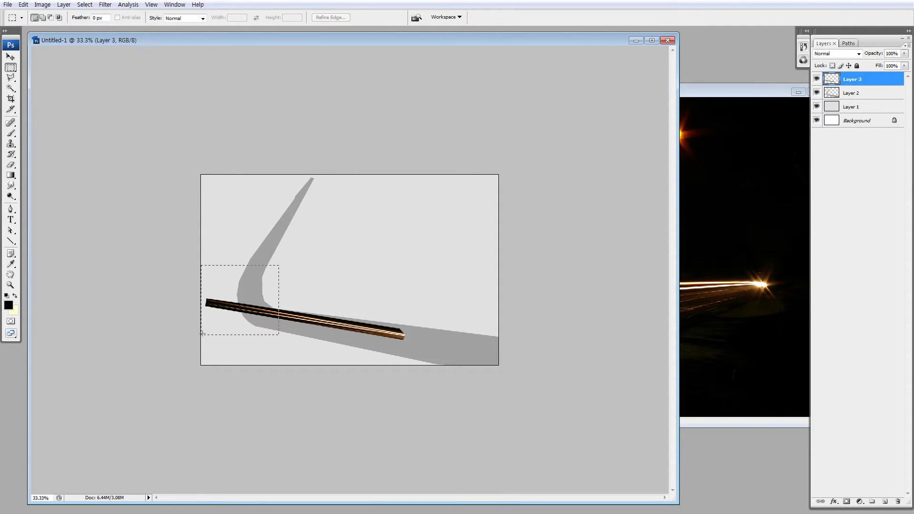
{"action": "key", "text": "ctrl+t"}
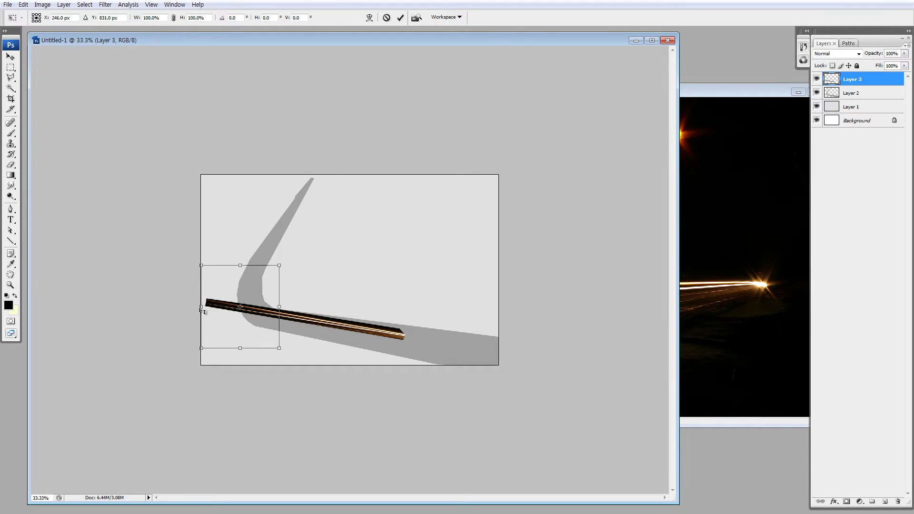
{"action": "left_click_drag", "start_coordinate": [201, 309], "coordinate": [202, 296]}
{"action": "key", "text": "Return"}
{"action": "left_click_drag", "start_coordinate": [256, 245], "coordinate": [264, 271]}
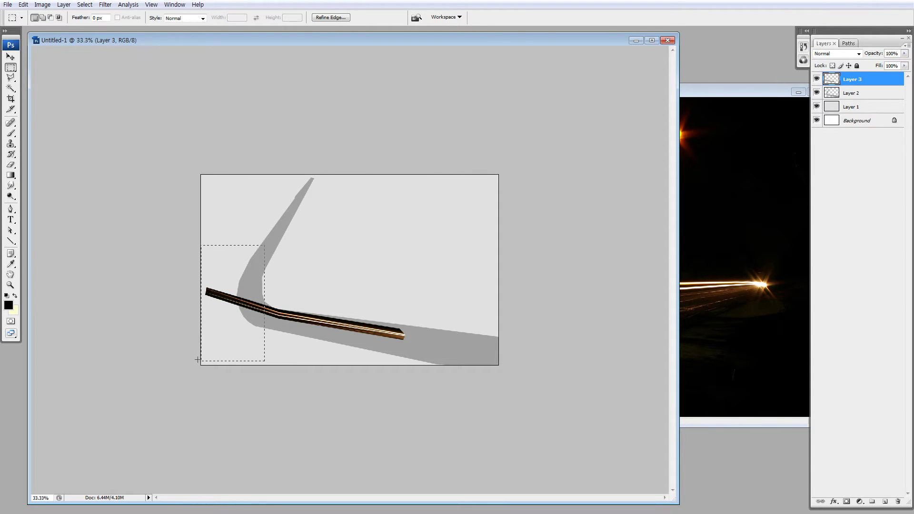
{"action": "key", "text": "ctrl+t"}
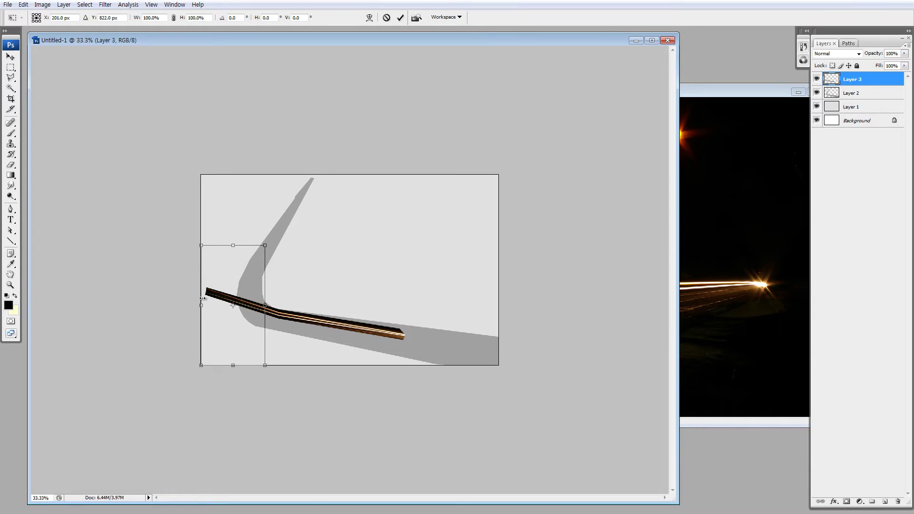
{"action": "left_click_drag", "start_coordinate": [207, 307], "coordinate": [217, 293]}
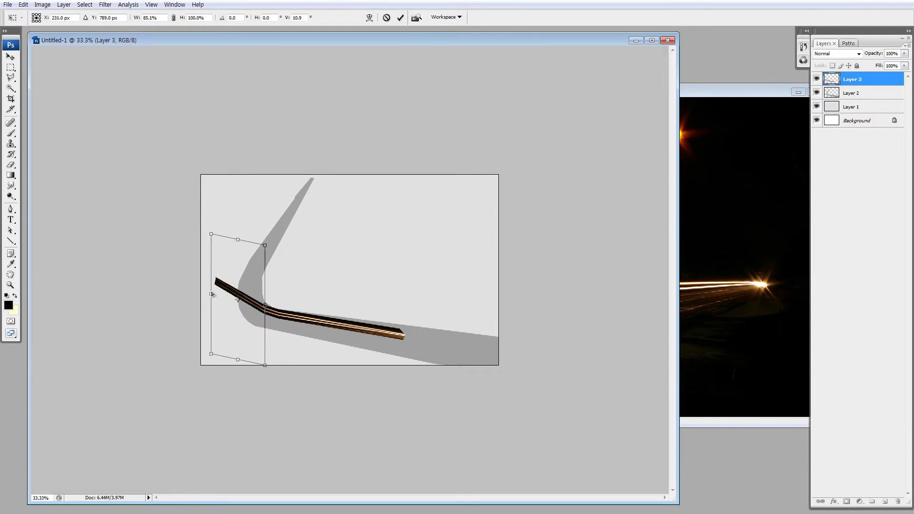
{"action": "key", "text": "Return"}
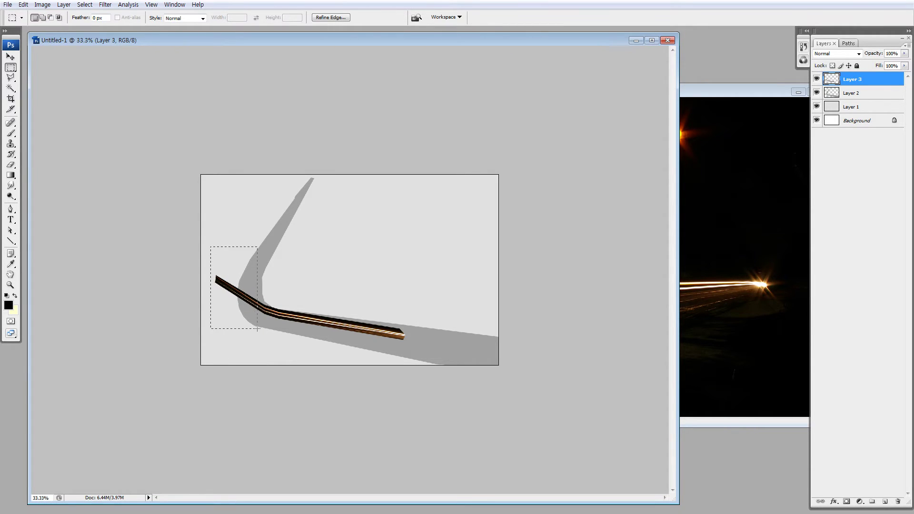
Bend the strip's tip further along the curve and reshape its left end.
{"action": "key", "text": "ctrl+t"}
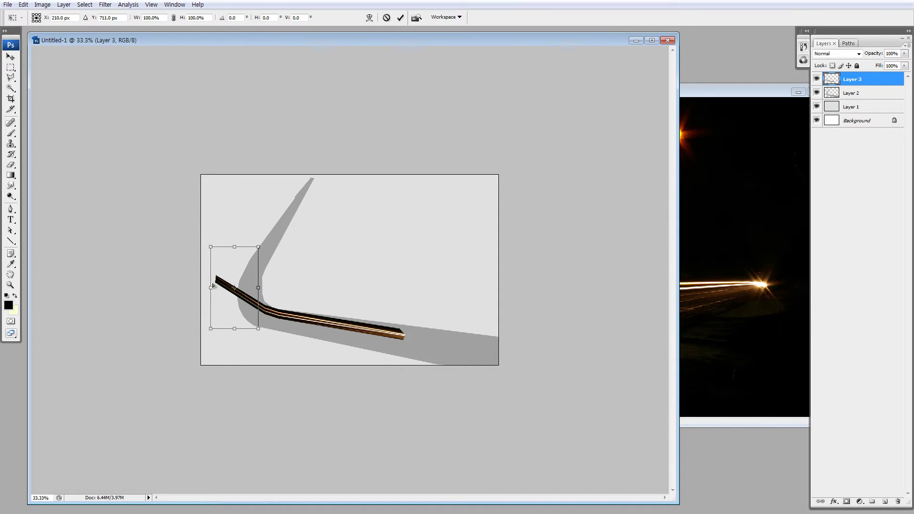
{"action": "left_click_drag", "start_coordinate": [213, 285], "coordinate": [219, 280]}
{"action": "key", "text": "Return"}
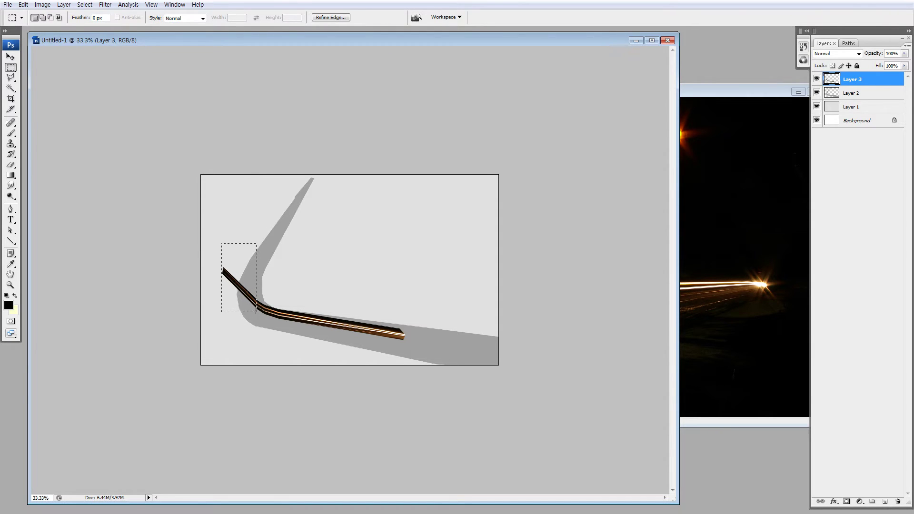
{"action": "key", "text": "ctrl+t"}
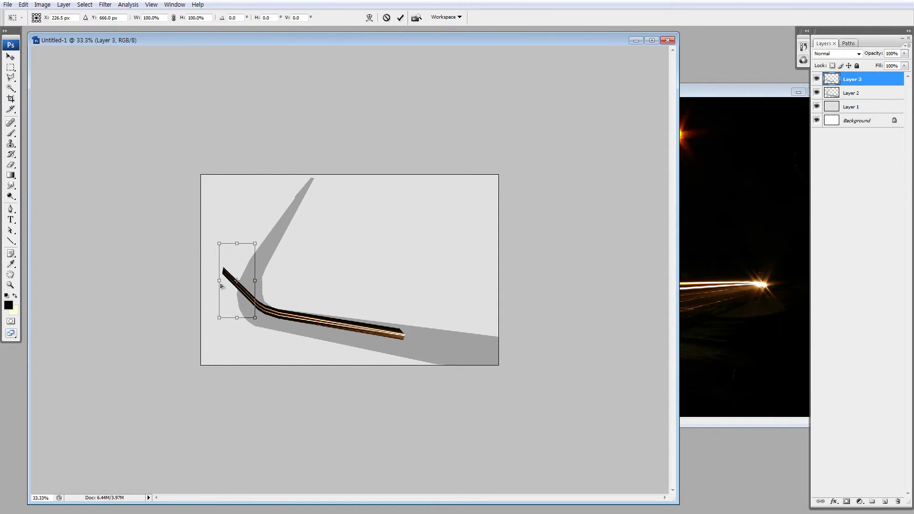
{"action": "left_click_drag", "start_coordinate": [221, 286], "coordinate": [306, 367]}
{"action": "key", "text": "Return"}
{"action": "key", "text": "Return"}
Zoom out and undo three of the strip's bends.
{"action": "key", "text": "z"}
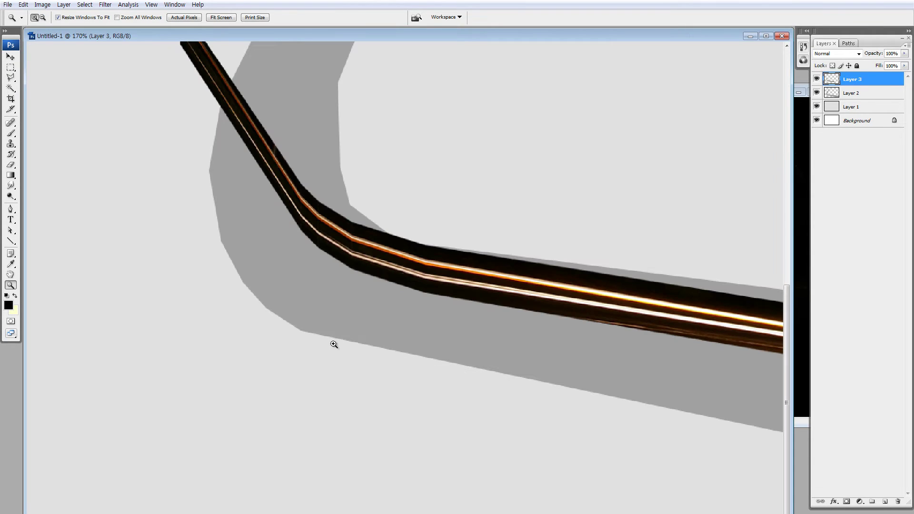
{"action": "left_click", "coordinate": [333, 344], "text": "alt"}
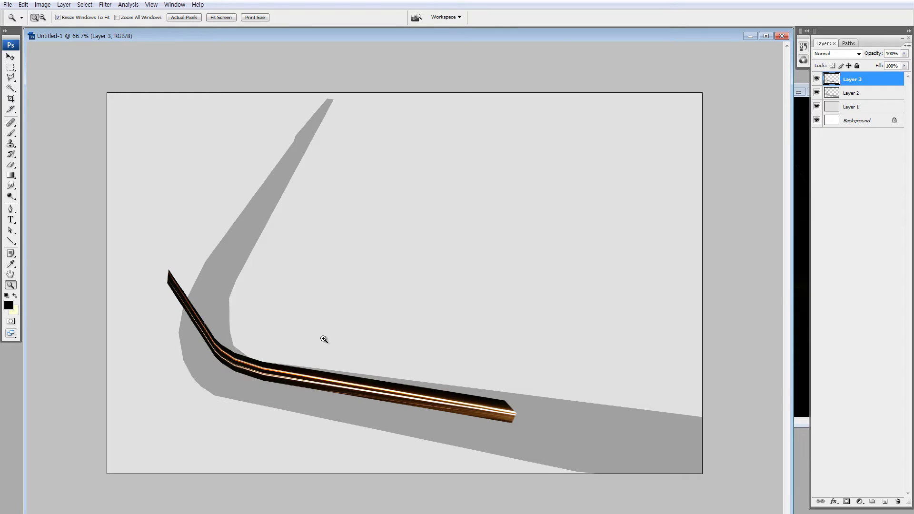
{"action": "key", "text": "ctrl+z"}
{"action": "key", "text": "ctrl+z"}
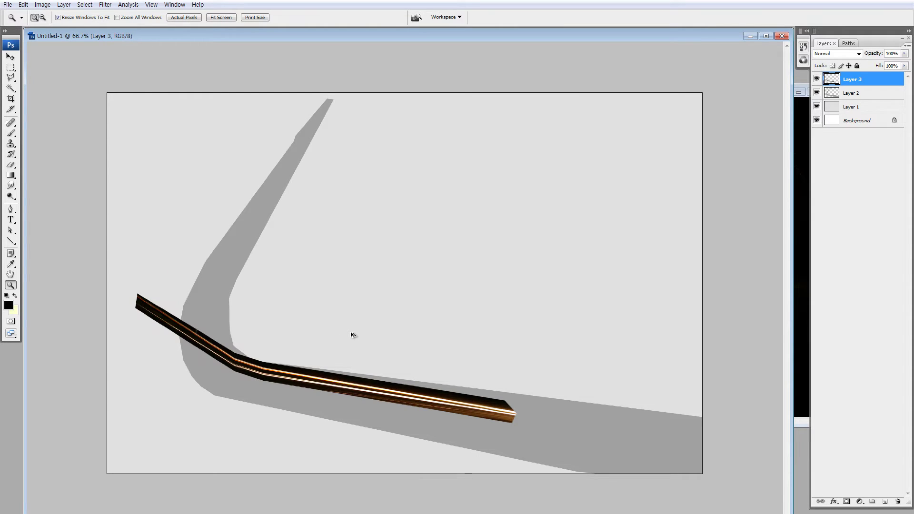
{"action": "key", "text": "ctrl+z"}
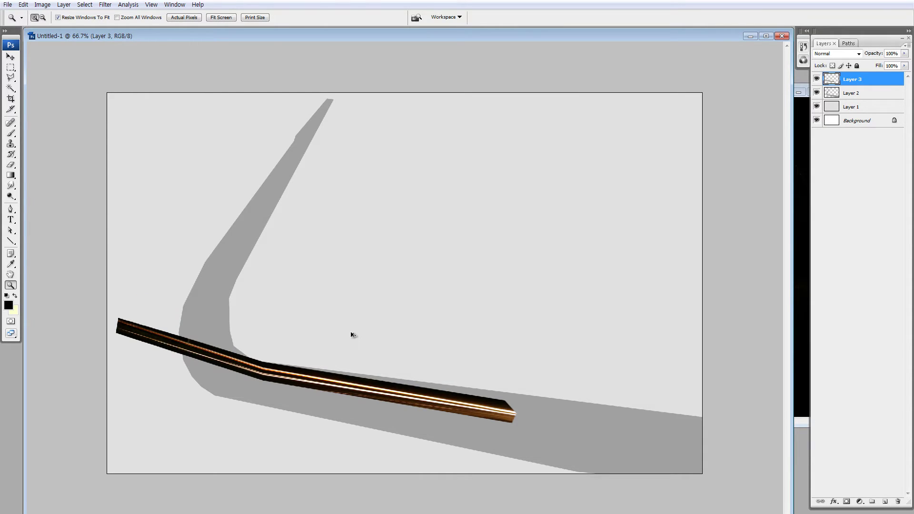
{"action": "key", "text": "ctrl+z"}
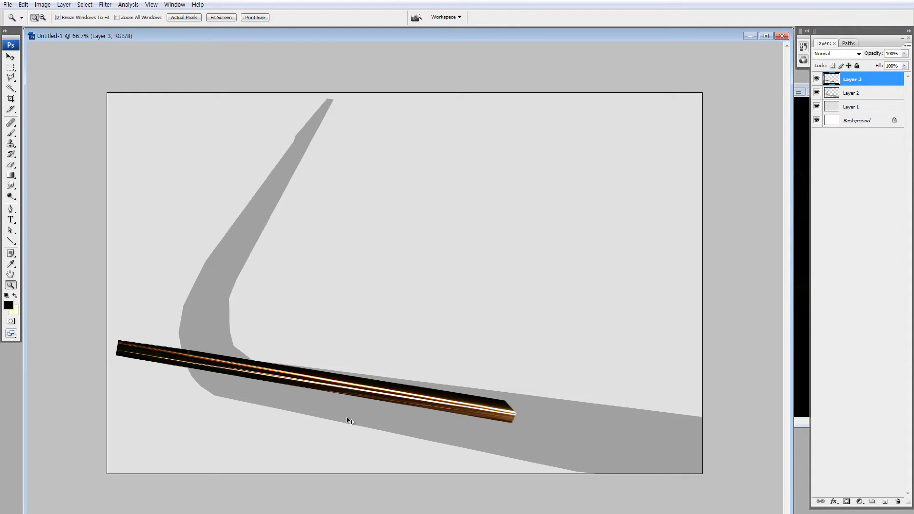
Shift the straight copper bar slightly right and start a Free Transform.
{"action": "key", "text": "v"}
{"action": "left_click_drag", "start_coordinate": [374, 395], "coordinate": [395, 401]}
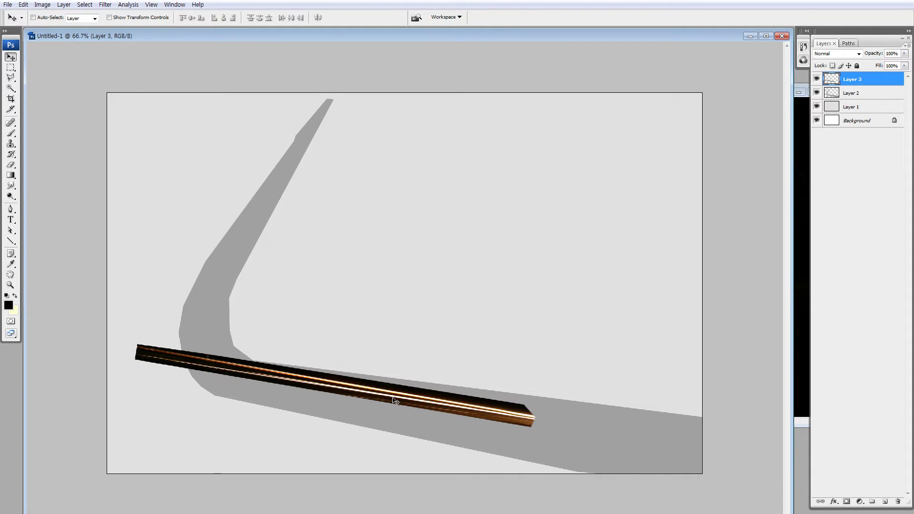
{"action": "key", "text": "ctrl+t"}
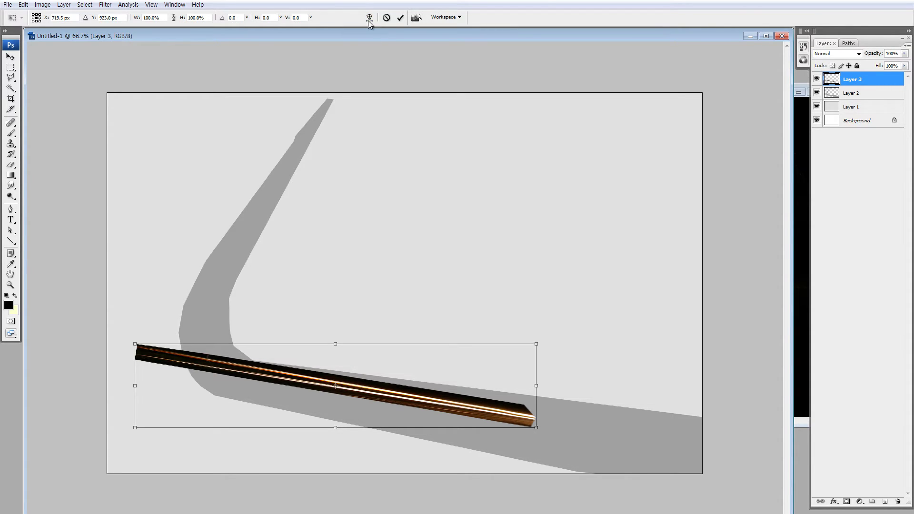
Switch to Warp and pull the rod's left corners upward to curl it.
{"action": "left_click", "coordinate": [370, 18]}
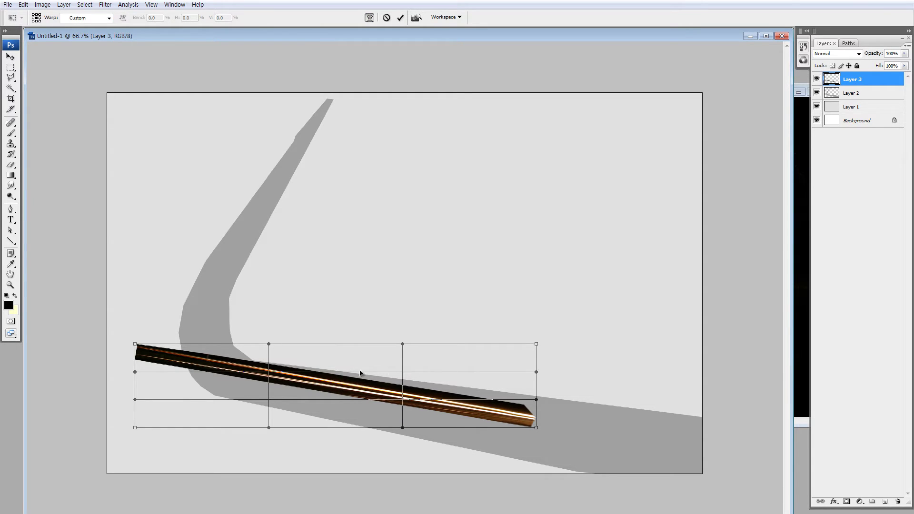
{"action": "left_click_drag", "start_coordinate": [243, 374], "coordinate": [244, 387]}
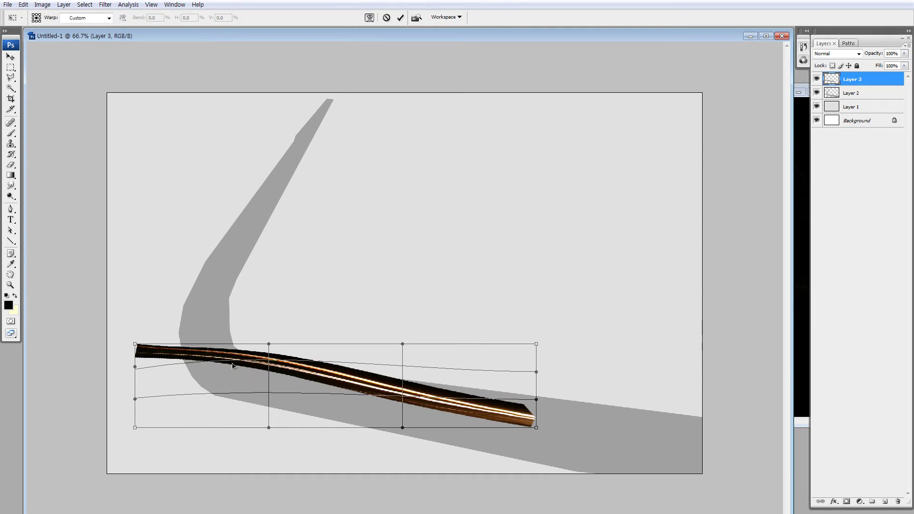
{"action": "key", "text": "ctrl+z"}
{"action": "left_click_drag", "start_coordinate": [135, 344], "coordinate": [195, 248]}
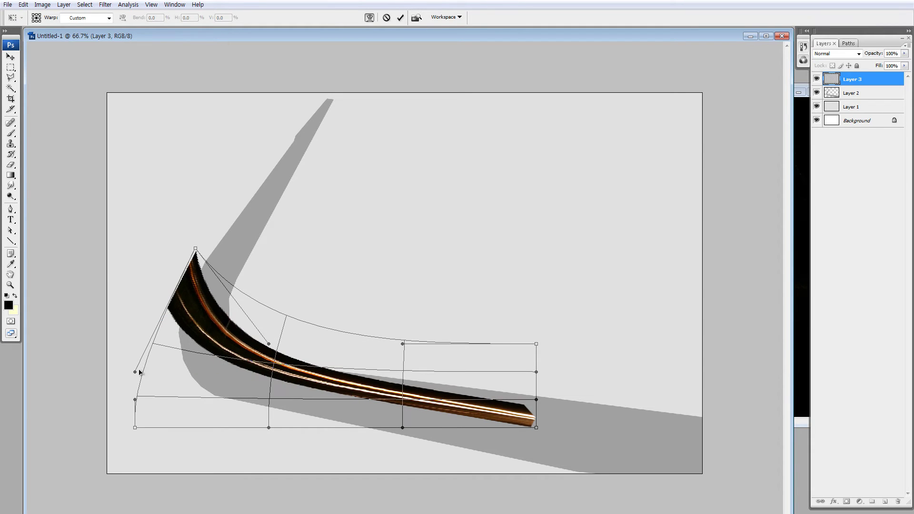
{"action": "left_click_drag", "start_coordinate": [135, 372], "coordinate": [161, 303]}
{"action": "left_click_drag", "start_coordinate": [136, 399], "coordinate": [161, 315]}
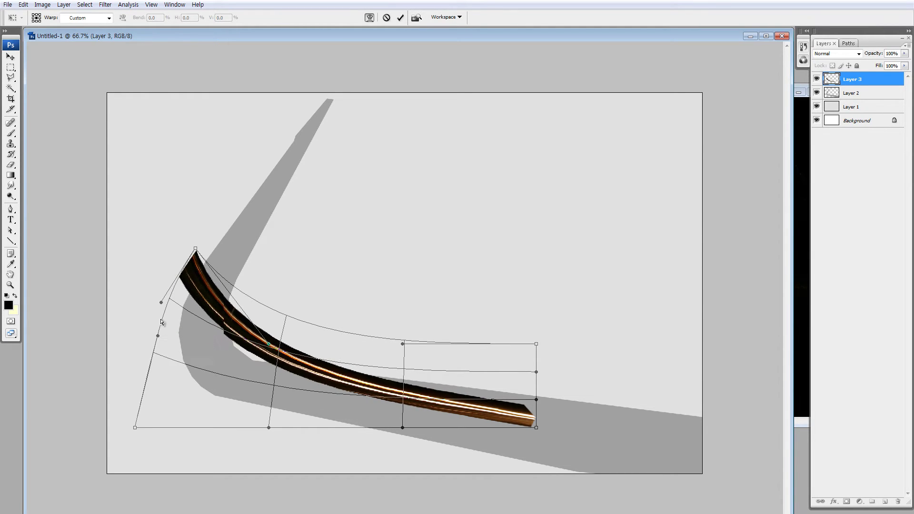
{"action": "left_click_drag", "start_coordinate": [254, 353], "coordinate": [328, 379]}
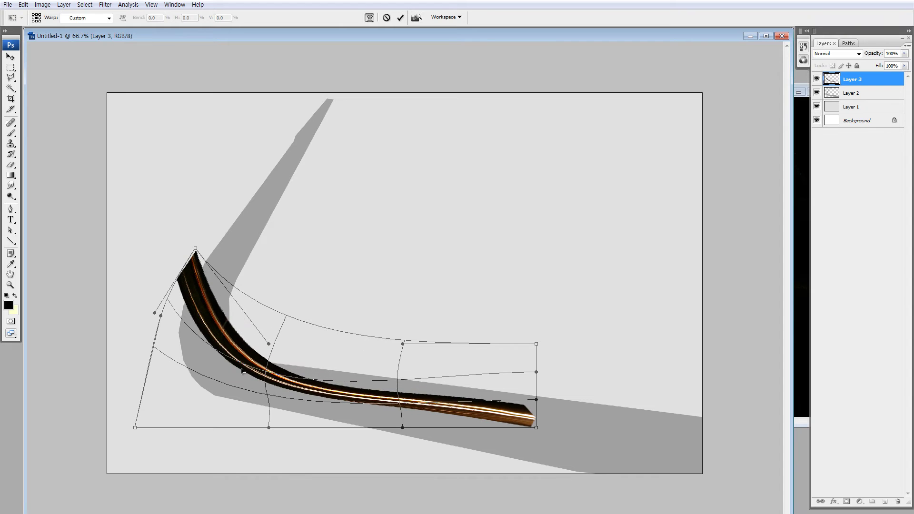
Refine the warp mesh so the rod sweeps low in the middle and bends tightly upper-left.
{"action": "left_click_drag", "start_coordinate": [436, 397], "coordinate": [433, 413]}
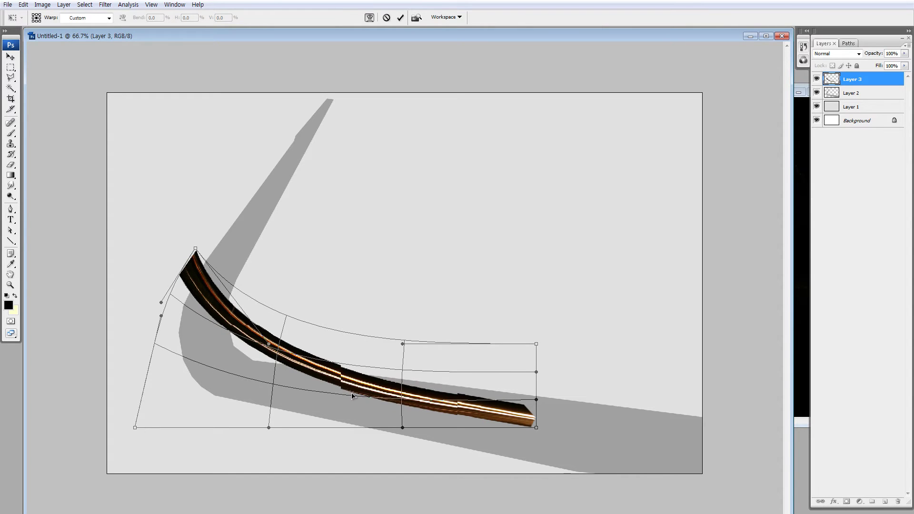
{"action": "left_click_drag", "start_coordinate": [404, 347], "coordinate": [403, 356]}
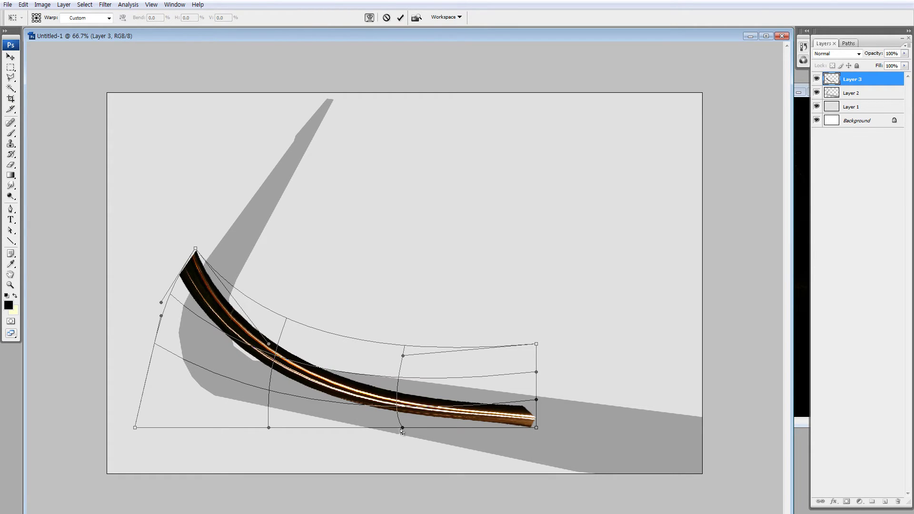
{"action": "left_click_drag", "start_coordinate": [401, 430], "coordinate": [405, 448]}
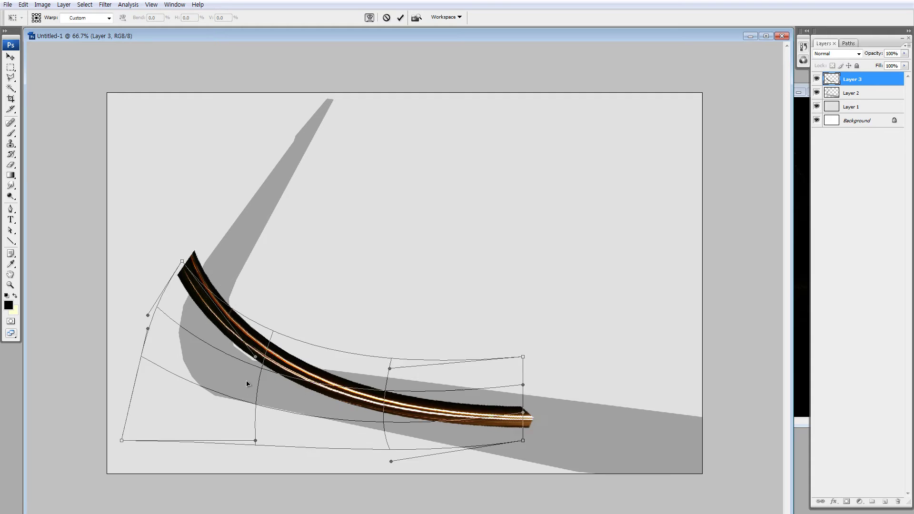
{"action": "mouse_move", "coordinate": [247, 384]}
{"action": "left_mouse_down"}
{"action": "mouse_move", "coordinate": [217, 274]}
{"action": "mouse_move", "coordinate": [253, 222]}
{"action": "left_mouse_up"}
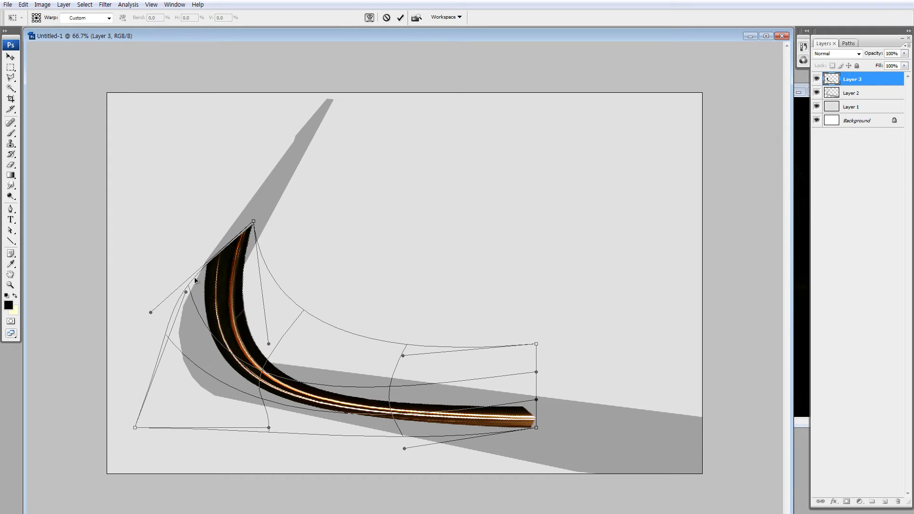
{"action": "left_click_drag", "start_coordinate": [151, 313], "coordinate": [185, 267]}
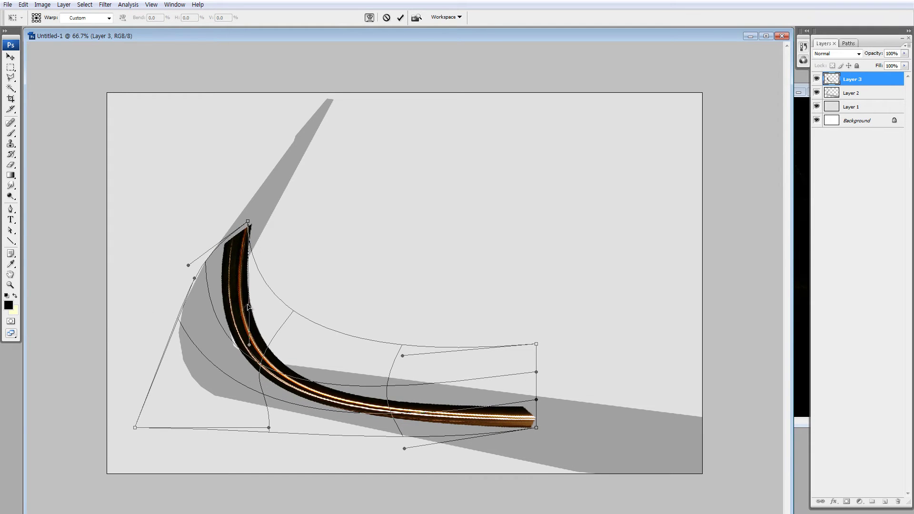
{"action": "mouse_move", "coordinate": [270, 286]}
{"action": "left_mouse_down"}
{"action": "mouse_move", "coordinate": [261, 347]}
{"action": "mouse_move", "coordinate": [259, 324]}
{"action": "mouse_move", "coordinate": [252, 328]}
{"action": "left_mouse_up"}
Cancel the warp, move the rod up, rotate it into a steep diagonal, and restart Warp.
{"action": "key", "text": "Escape"}
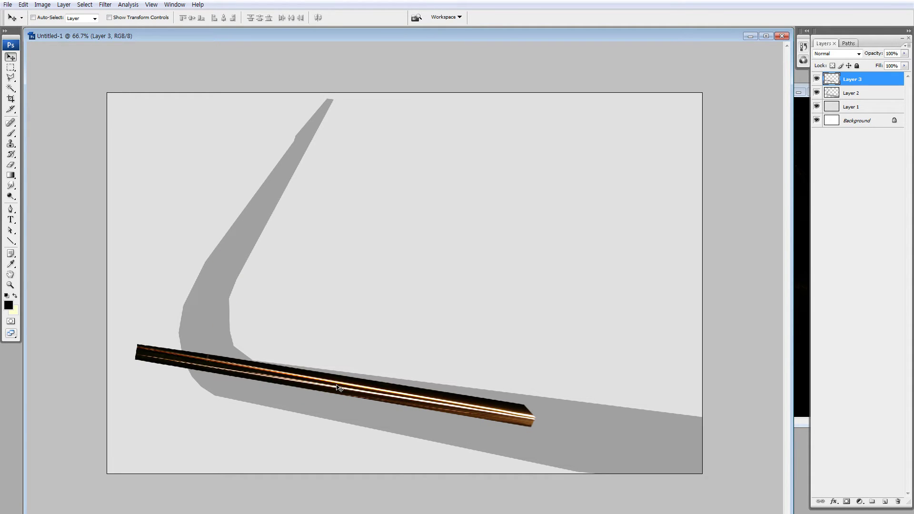
{"action": "mouse_move", "coordinate": [357, 388]}
{"action": "left_mouse_down"}
{"action": "mouse_move", "coordinate": [408, 351]}
{"action": "mouse_move", "coordinate": [351, 296]}
{"action": "left_mouse_up"}
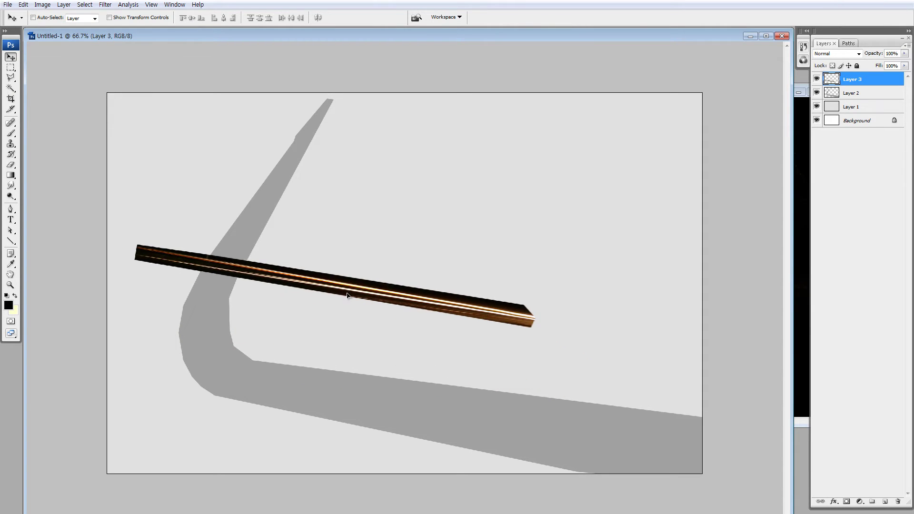
{"action": "key", "text": "ctrl+t"}
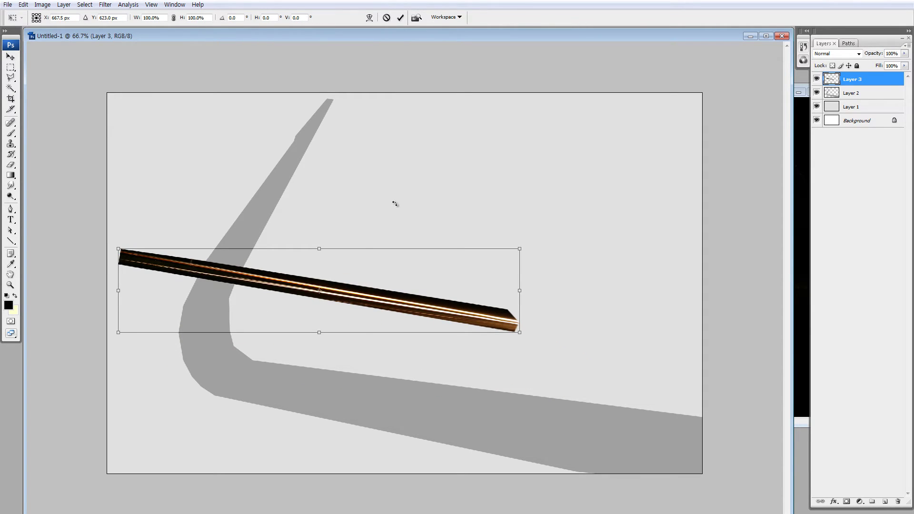
{"action": "mouse_move", "coordinate": [502, 212]}
{"action": "left_mouse_down"}
{"action": "mouse_move", "coordinate": [524, 330]}
{"action": "mouse_move", "coordinate": [471, 351]}
{"action": "mouse_move", "coordinate": [364, 355]}
{"action": "mouse_move", "coordinate": [400, 349]}
{"action": "left_mouse_up"}
{"action": "key", "text": "Return"}
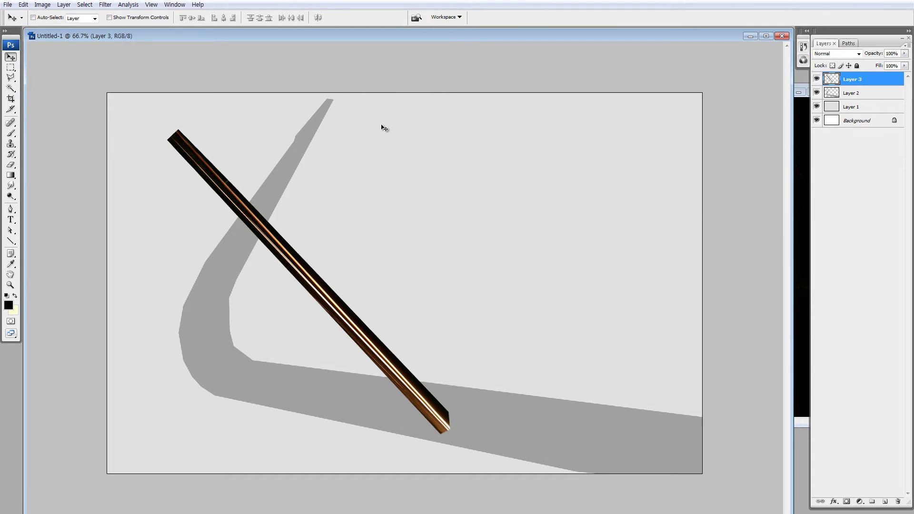
{"action": "key", "text": "ctrl+t"}
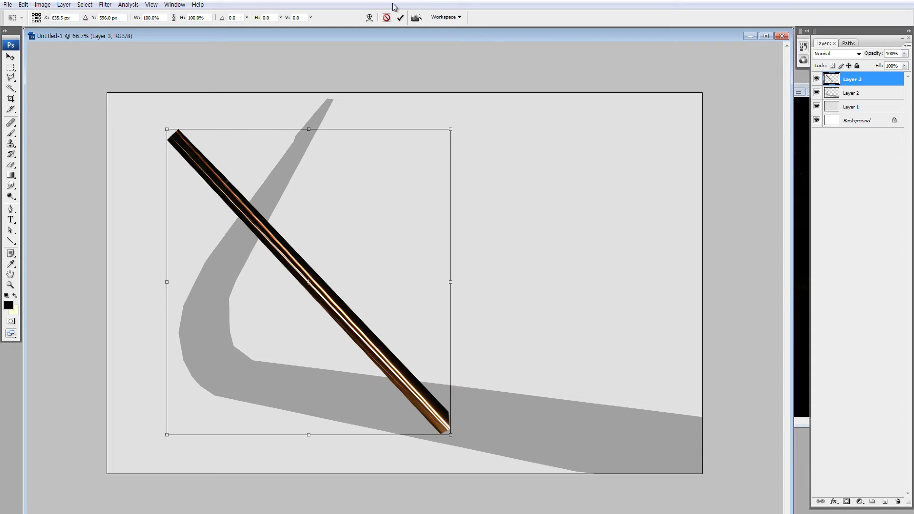
{"action": "left_click", "coordinate": [369, 18]}
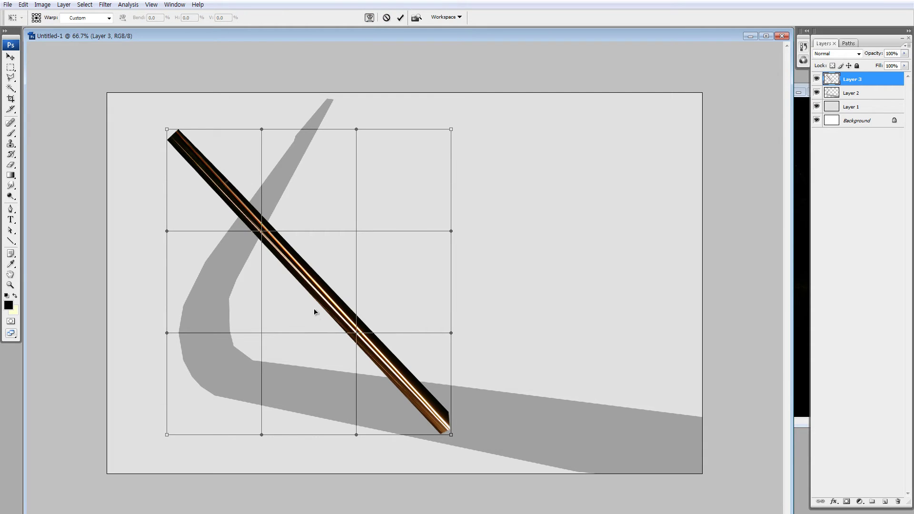
{"action": "key", "text": "Return"}
{"action": "key", "text": "m"}
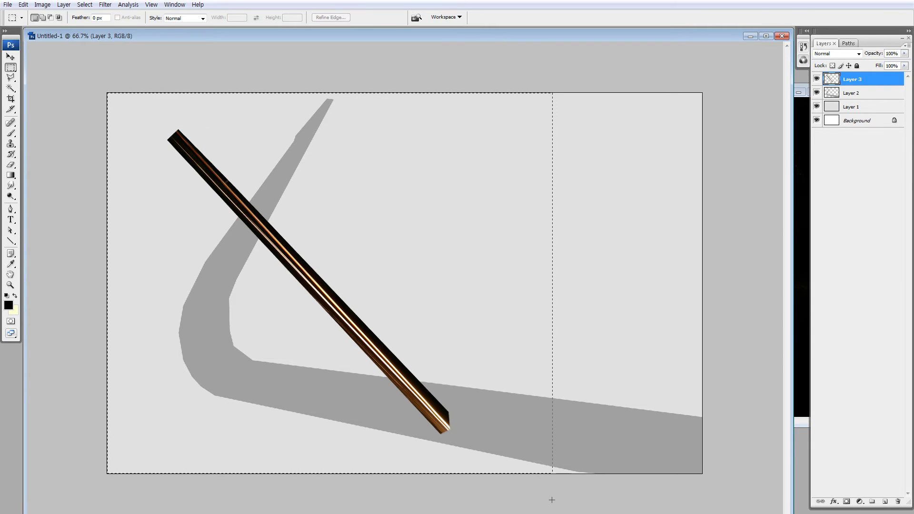
{"action": "mouse_move", "coordinate": [246, 235]}
{"action": "left_mouse_down"}
{"action": "mouse_move", "coordinate": [558, 502]}
{"action": "mouse_move", "coordinate": [629, 510]}
{"action": "left_mouse_up"}
{"action": "key", "text": "ctrl+t"}
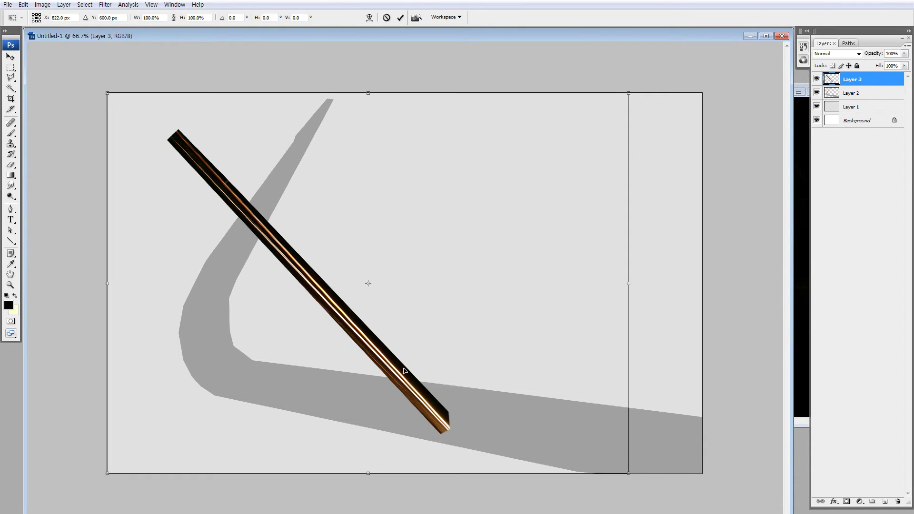
{"action": "left_click", "coordinate": [369, 18]}
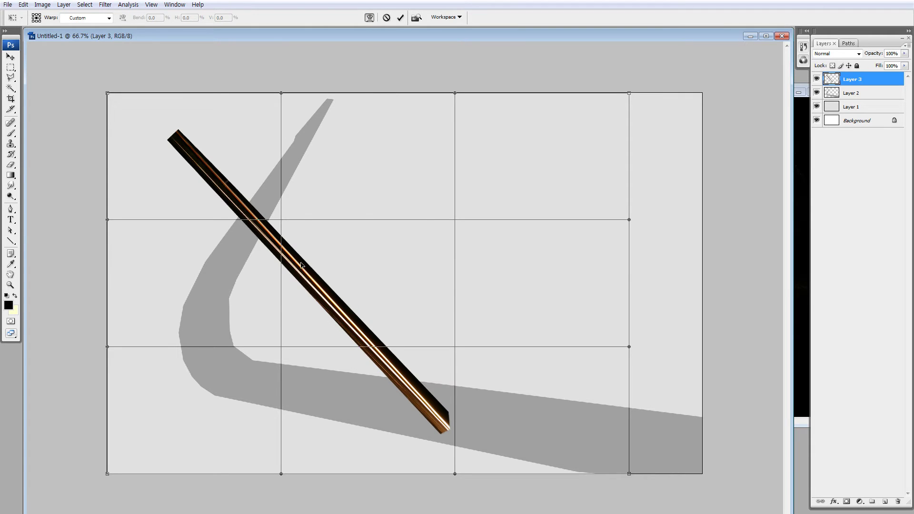
{"action": "mouse_move", "coordinate": [246, 309]}
{"action": "left_mouse_down"}
{"action": "mouse_move", "coordinate": [189, 379]}
{"action": "mouse_move", "coordinate": [179, 454]}
{"action": "left_mouse_up"}
{"action": "key", "text": "Escape"}
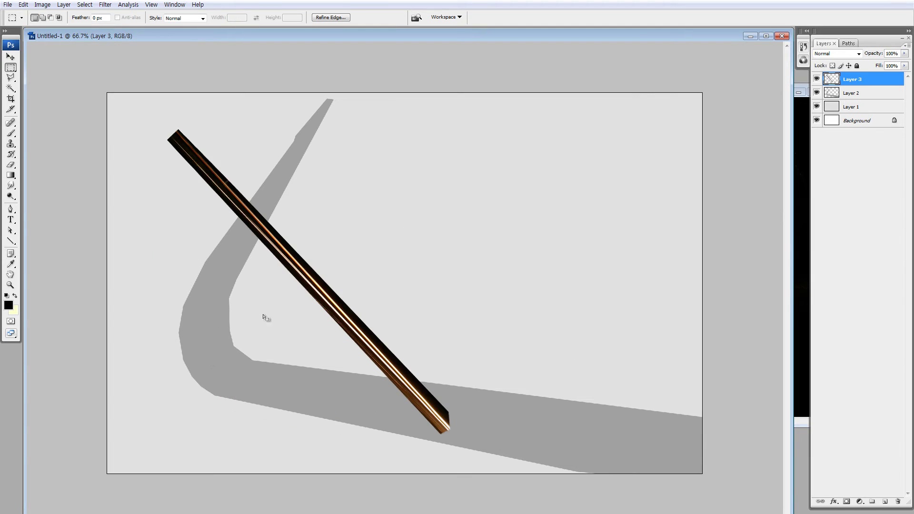
{"action": "key", "text": "ctrl+t"}
{"action": "left_click_drag", "start_coordinate": [627, 94], "coordinate": [470, 179]}
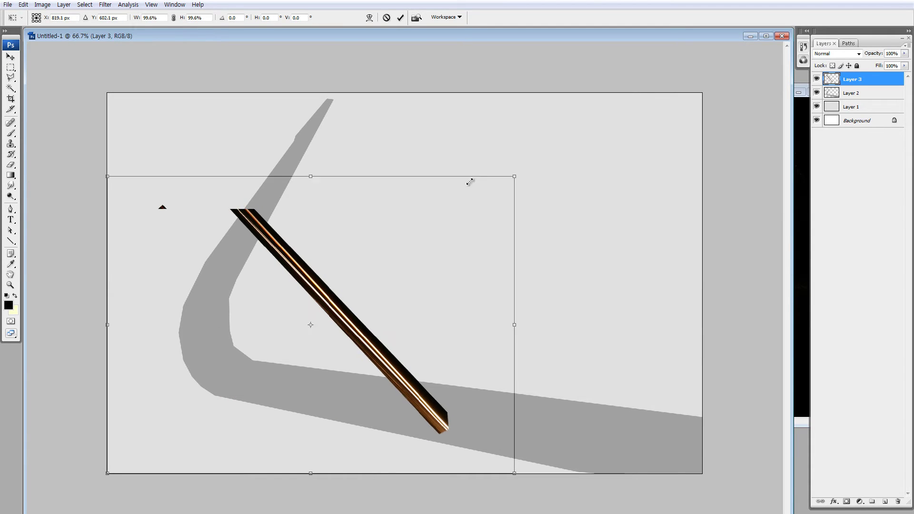
{"action": "left_click_drag", "start_coordinate": [336, 288], "coordinate": [468, 247]}
{"action": "key", "text": "Return"}
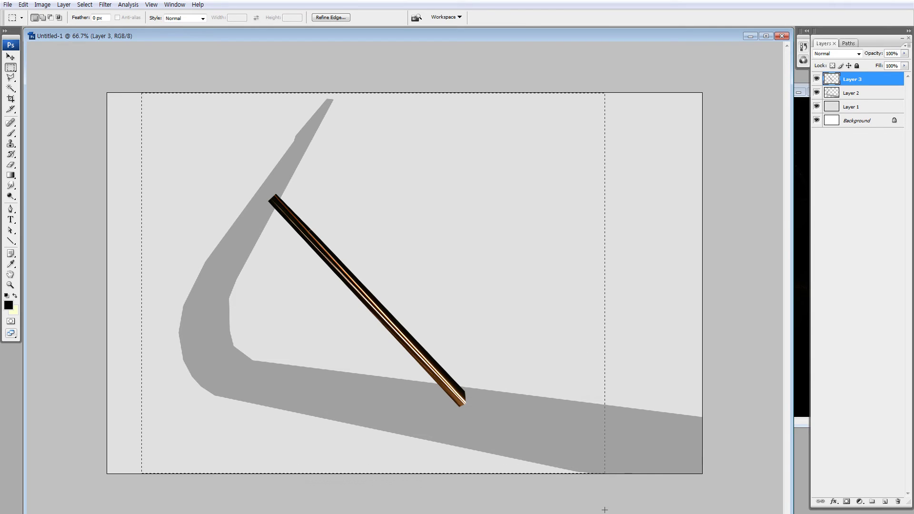
{"action": "left_click_drag", "start_coordinate": [410, 309], "coordinate": [602, 512]}
{"action": "left_click", "coordinate": [499, 414]}
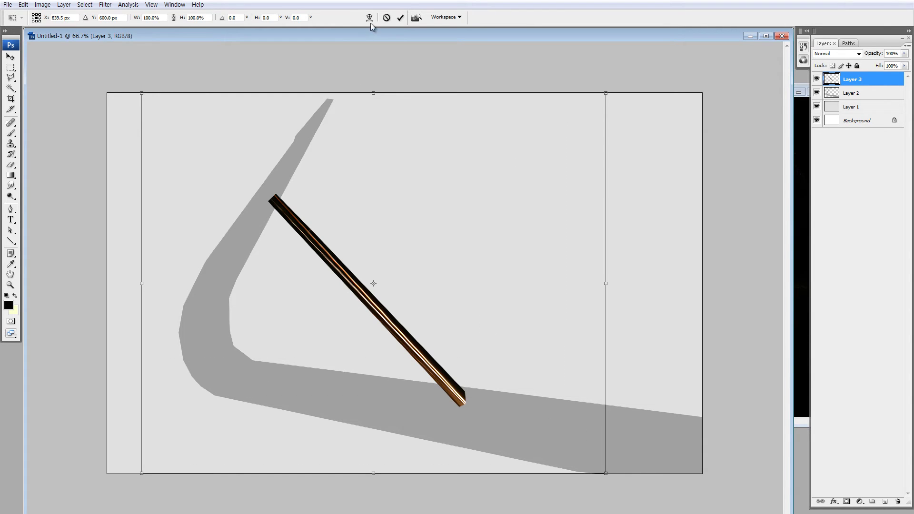
{"action": "left_click", "coordinate": [369, 18]}
{"action": "mouse_move", "coordinate": [345, 280]}
{"action": "left_mouse_down"}
{"action": "mouse_move", "coordinate": [230, 373]}
{"action": "mouse_move", "coordinate": [242, 319]}
{"action": "left_mouse_up"}
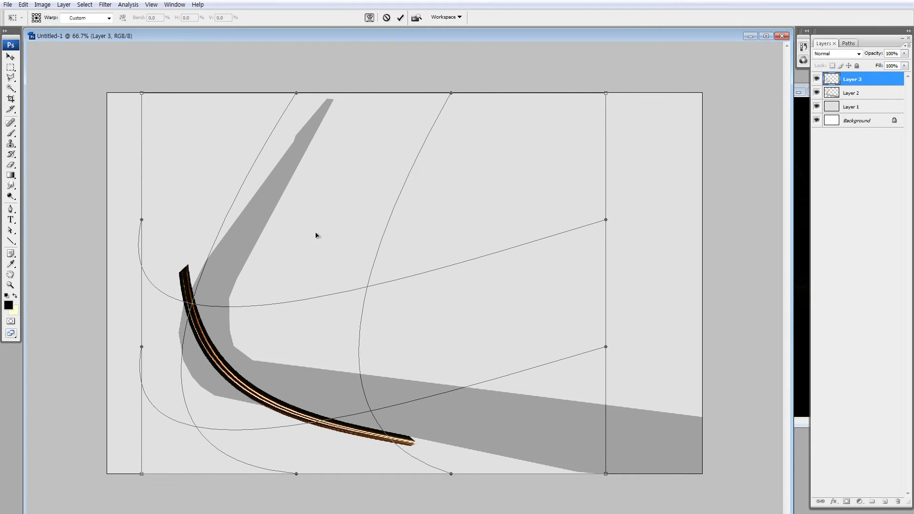
{"action": "key", "text": "ctrl+z"}
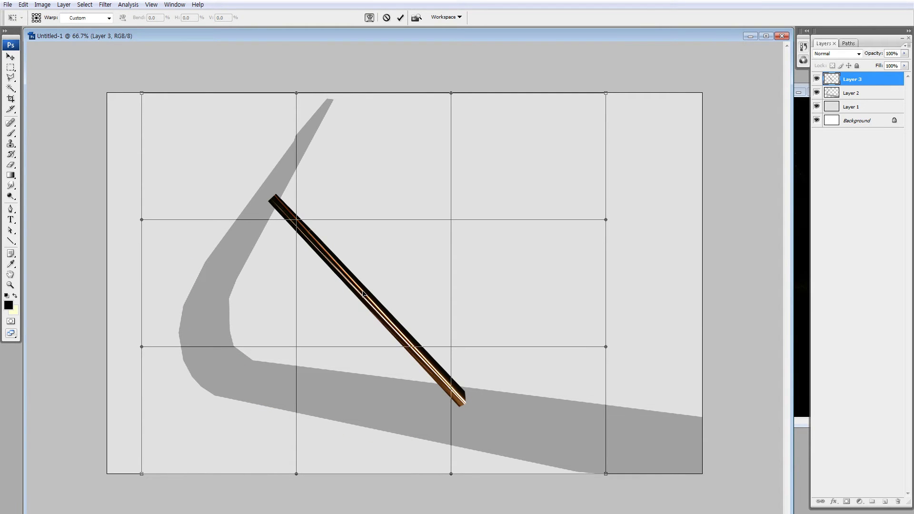
{"action": "mouse_move", "coordinate": [362, 294]}
{"action": "left_mouse_down"}
{"action": "mouse_move", "coordinate": [194, 404]}
{"action": "mouse_move", "coordinate": [211, 401]}
{"action": "left_mouse_up"}
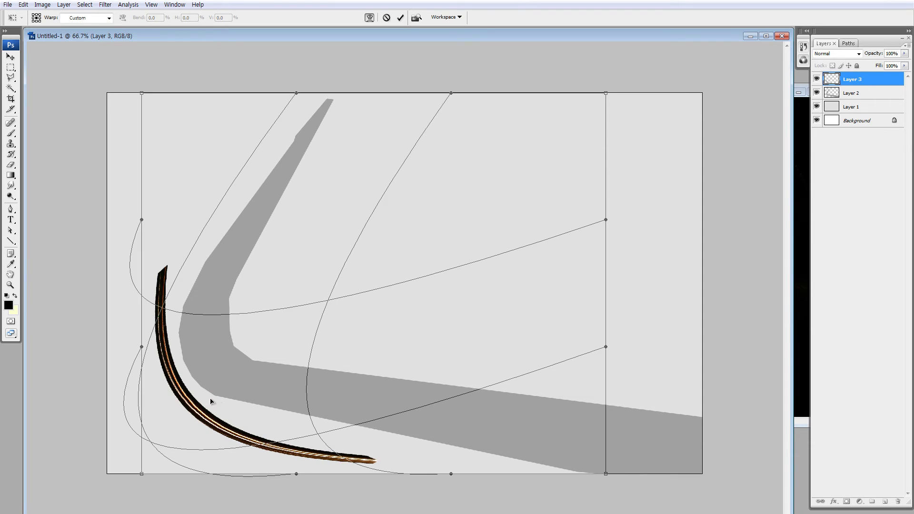
{"action": "key", "text": "ctrl+z"}
{"action": "mouse_move", "coordinate": [353, 312]}
{"action": "left_mouse_down"}
{"action": "mouse_move", "coordinate": [463, 188]}
{"action": "mouse_move", "coordinate": [535, 128]}
{"action": "mouse_move", "coordinate": [522, 156]}
{"action": "left_mouse_up"}
{"action": "key", "text": "ctrl+z"}
Try warping the rod into an S-curve, then cancel back to the straight rod.
{"action": "key", "text": "Escape"}
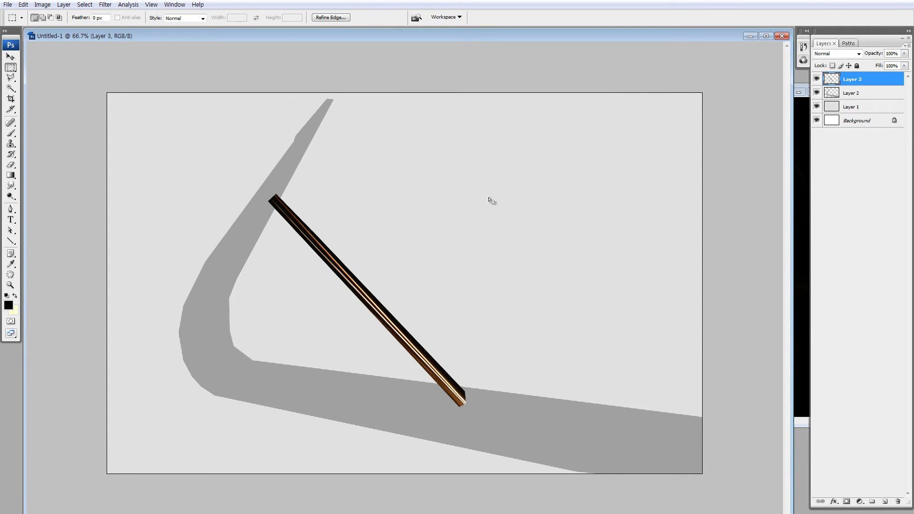
{"action": "key", "text": "ctrl+t"}
{"action": "key", "text": "Escape"}
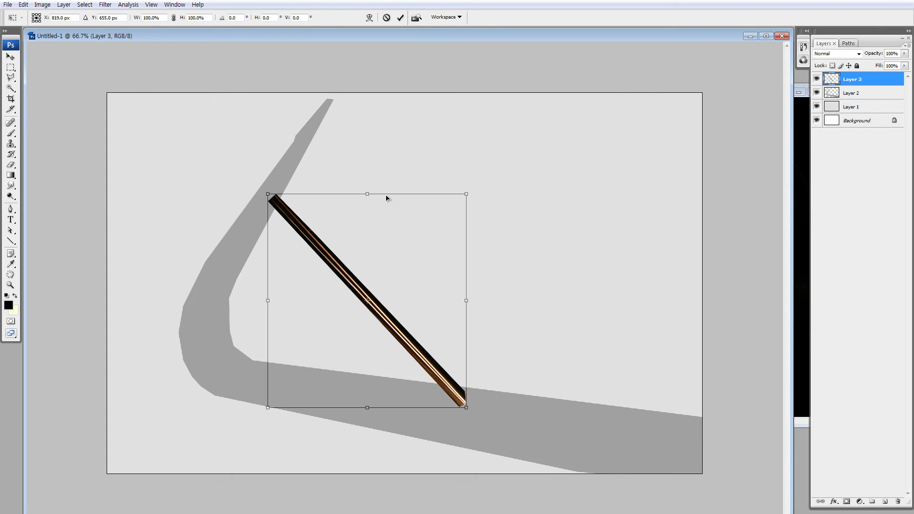
{"action": "key", "text": "ctrl+t"}
{"action": "left_click", "coordinate": [369, 17]}
{"action": "mouse_move", "coordinate": [367, 281]}
{"action": "left_mouse_down"}
{"action": "mouse_move", "coordinate": [342, 323]}
{"action": "mouse_move", "coordinate": [288, 293]}
{"action": "left_mouse_up"}
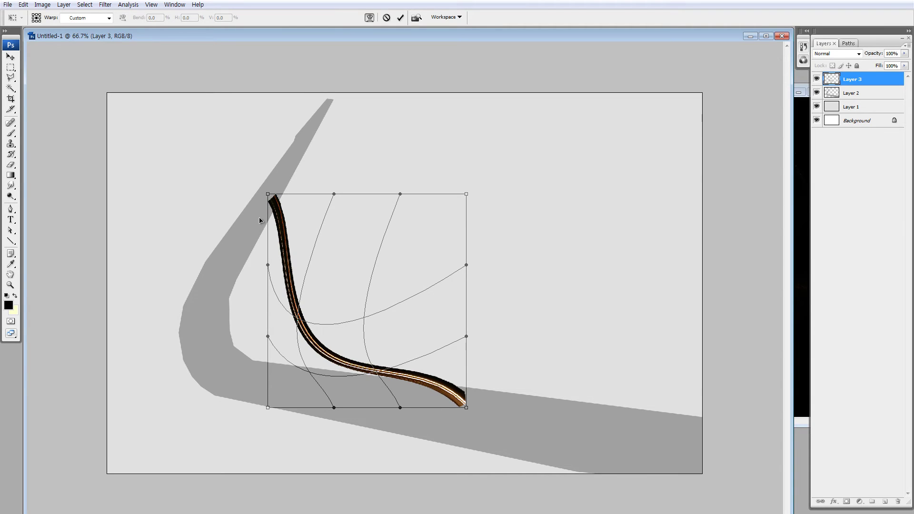
{"action": "key", "text": "Escape"}
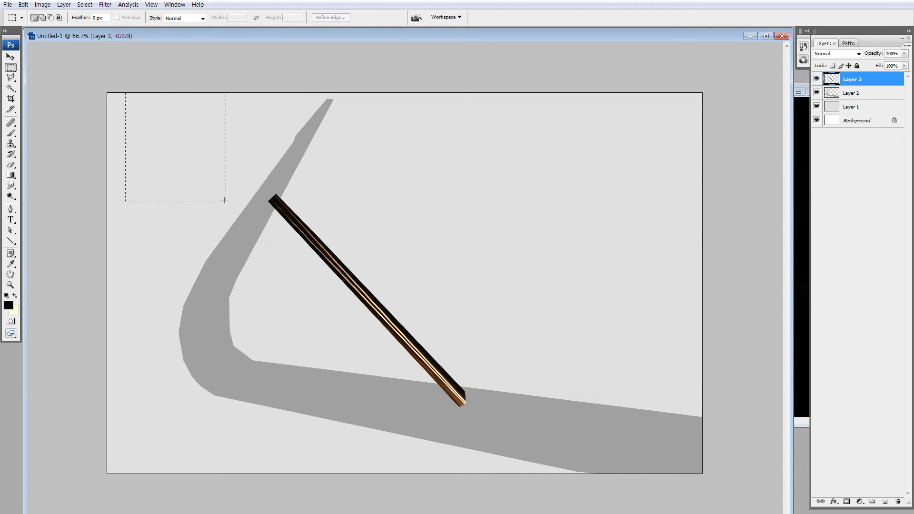
Select most of the canvas and warp the rod into an arc at the lower left.
{"action": "left_click_drag", "start_coordinate": [224, 200], "coordinate": [571, 505]}
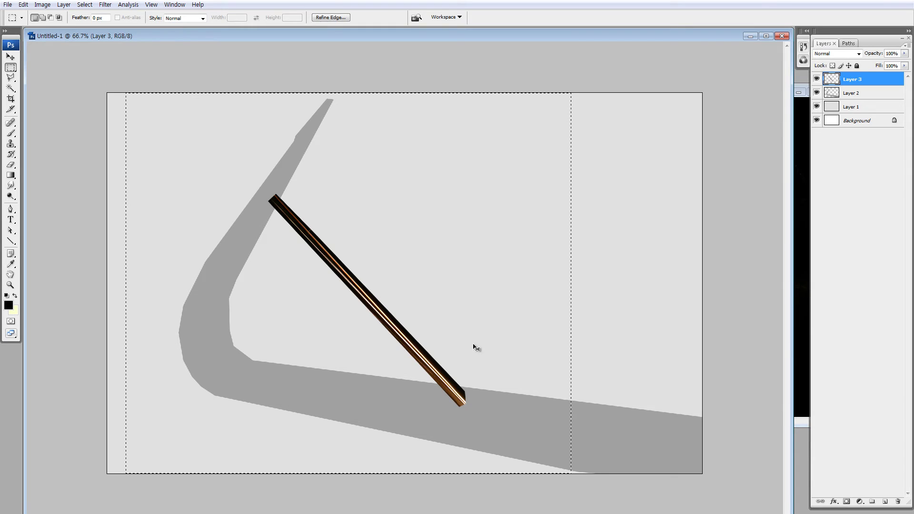
{"action": "key", "text": "ctrl+t"}
{"action": "left_click", "coordinate": [370, 18]}
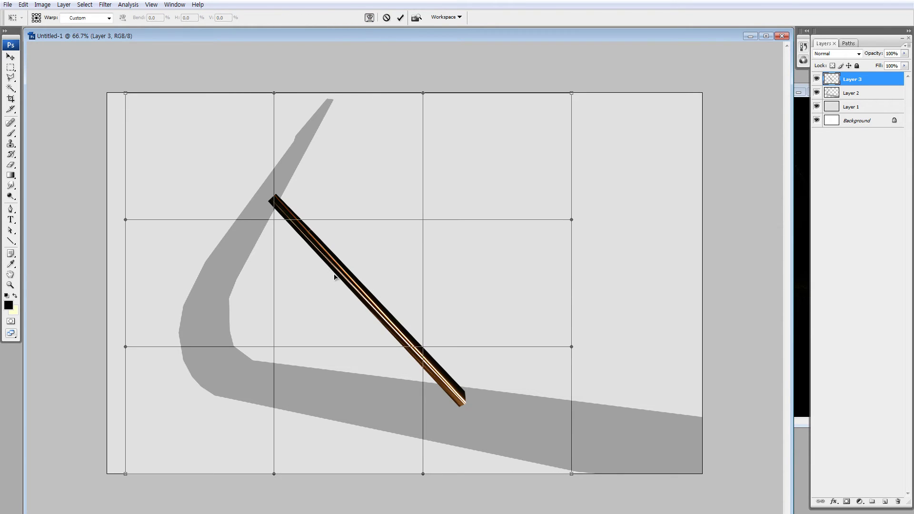
{"action": "left_click_drag", "start_coordinate": [334, 277], "coordinate": [271, 333]}
{"action": "key", "text": "ctrl+z"}
{"action": "left_click_drag", "start_coordinate": [347, 292], "coordinate": [239, 428]}
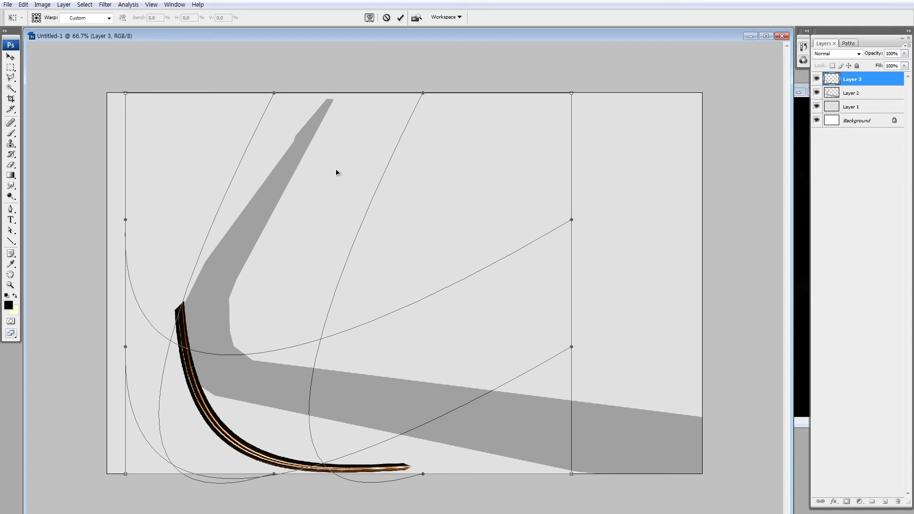
{"action": "left_click", "coordinate": [369, 18]}
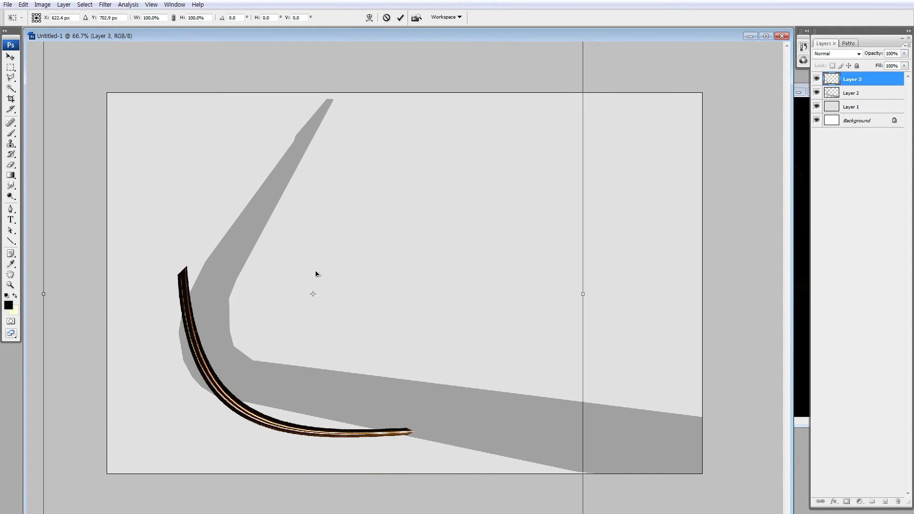
Move and rescale the curved rod, ending near full size and down-left.
{"action": "left_click_drag", "start_coordinate": [300, 320], "coordinate": [324, 222]}
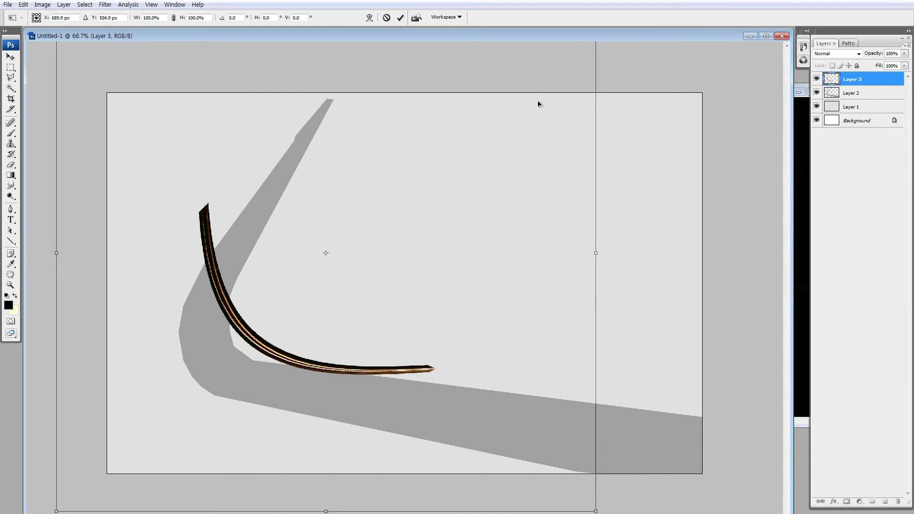
{"action": "key", "text": "ctrl+z"}
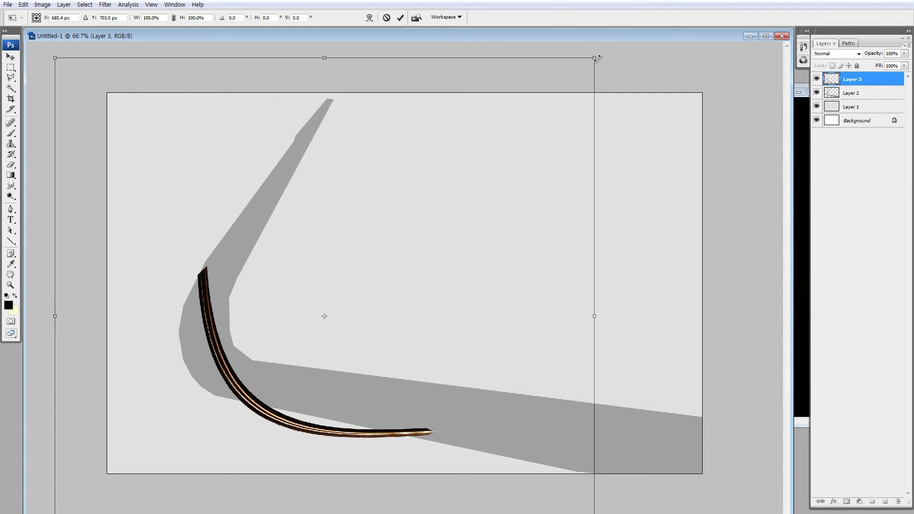
{"action": "left_click_drag", "start_coordinate": [596, 58], "coordinate": [402, 241]}
{"action": "left_click_drag", "start_coordinate": [322, 347], "coordinate": [362, 251]}
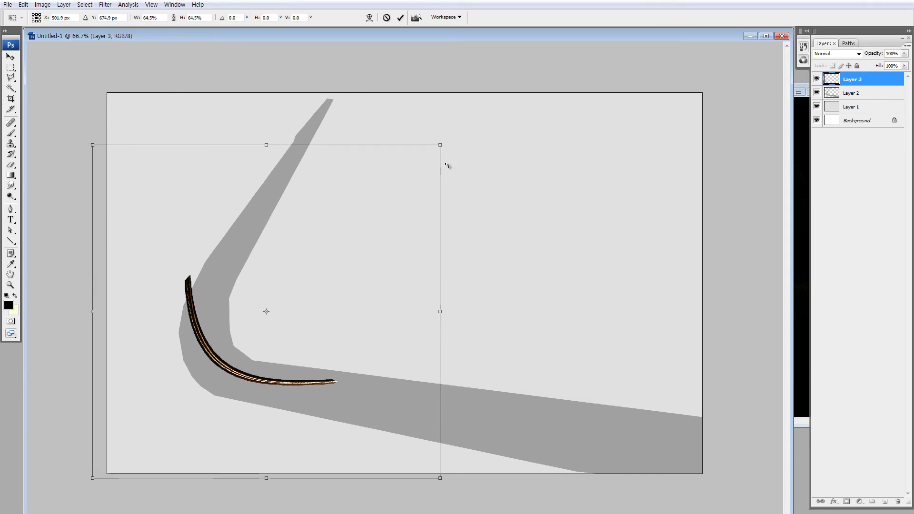
{"action": "left_click_drag", "start_coordinate": [440, 145], "coordinate": [615, 28]}
{"action": "left_click_drag", "start_coordinate": [470, 220], "coordinate": [399, 284]}
Tilt the rod slightly, squash it vertically, and commit the transform.
{"action": "left_click_drag", "start_coordinate": [657, 141], "coordinate": [658, 188]}
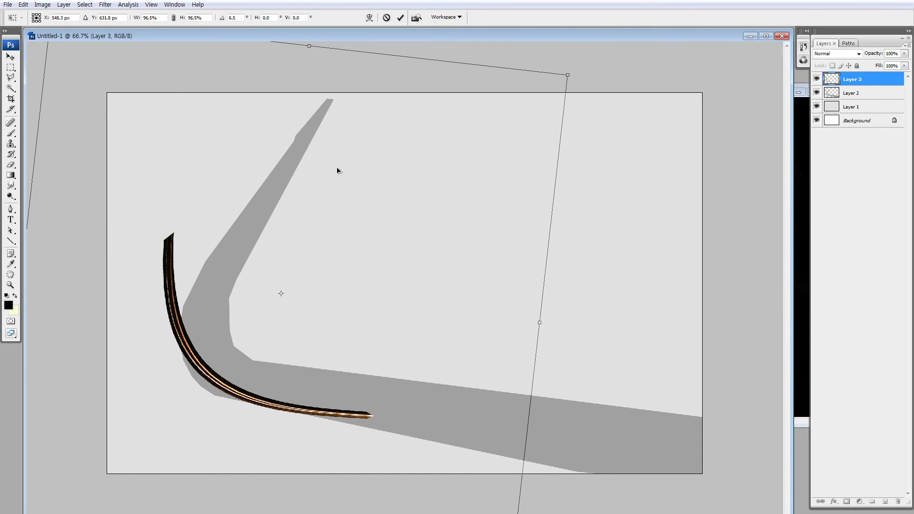
{"action": "key", "text": "ctrl+minus"}
{"action": "mouse_move", "coordinate": [333, 120]}
{"action": "left_mouse_down"}
{"action": "mouse_move", "coordinate": [298, 237]}
{"action": "mouse_move", "coordinate": [320, 221]}
{"action": "left_mouse_up"}
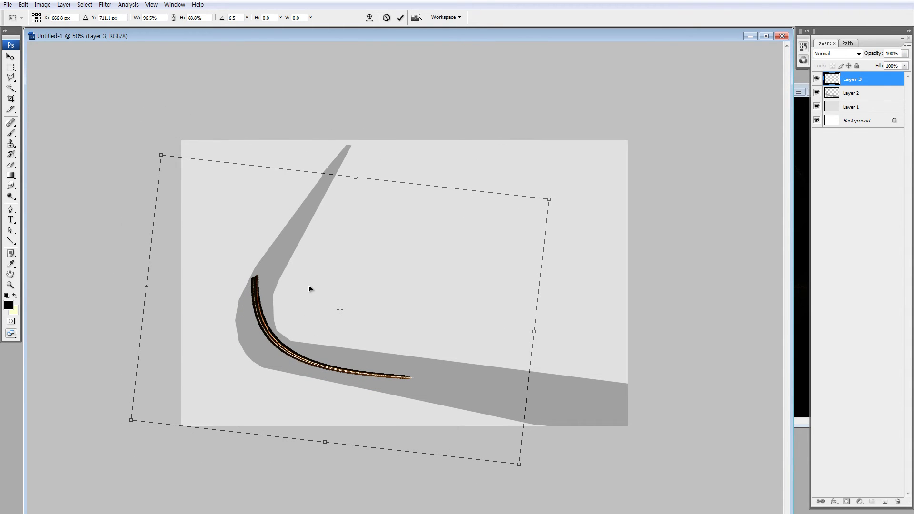
{"action": "key", "text": "Return"}
{"action": "key", "text": "m"}
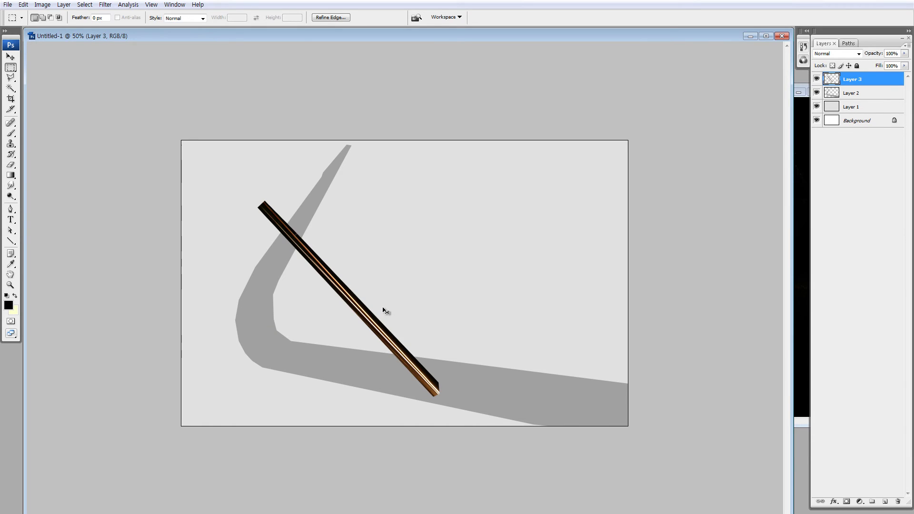
Select all and warp the straight rod into an arc, keeping the curve.
{"action": "key", "text": "ctrl+t"}
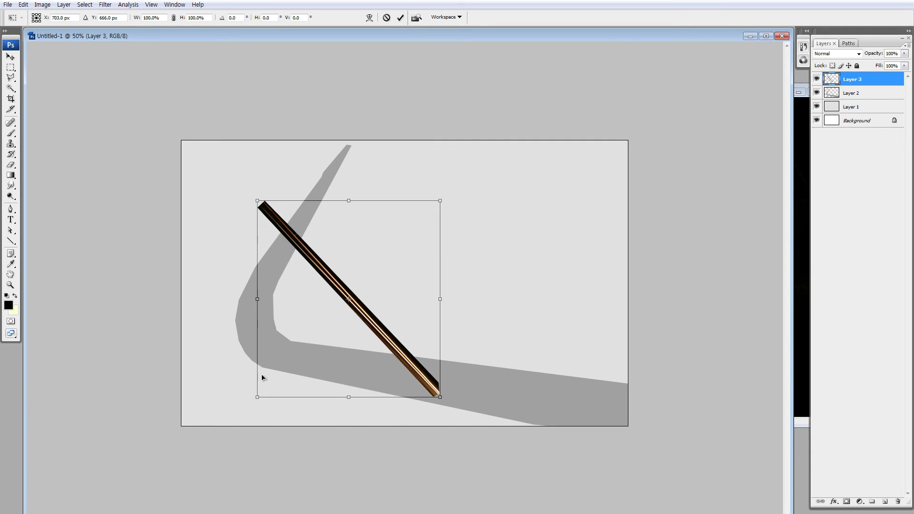
{"action": "key", "text": "Return"}
{"action": "key", "text": "m"}
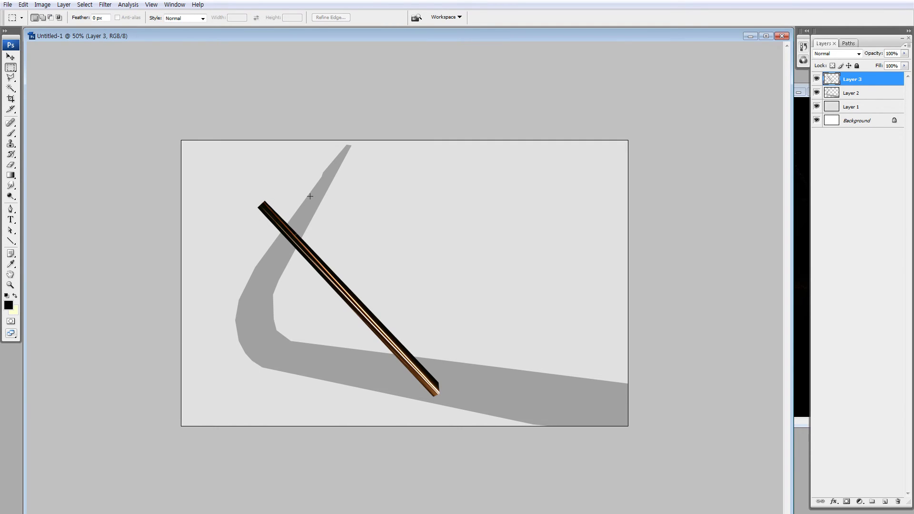
{"action": "key", "text": "ctrl+a"}
{"action": "key", "text": "ctrl+t"}
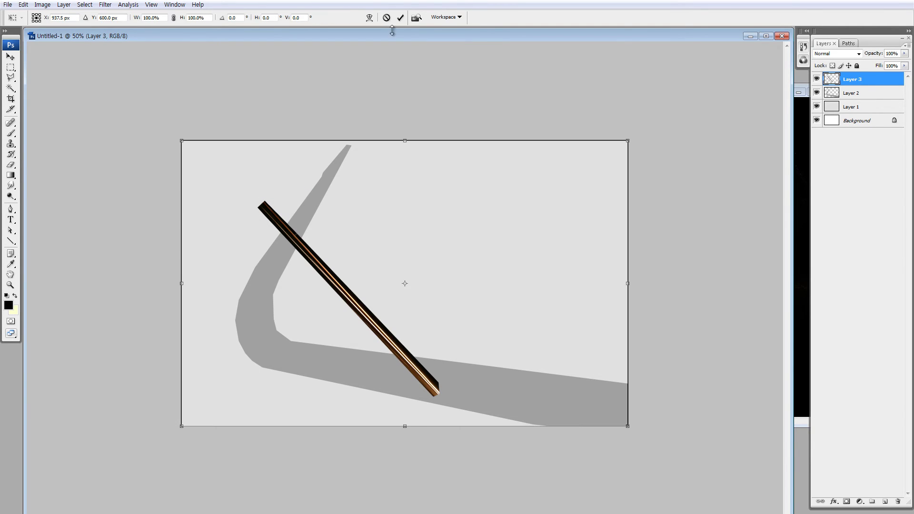
{"action": "left_click", "coordinate": [370, 17]}
{"action": "mouse_move", "coordinate": [344, 289]}
{"action": "left_mouse_down"}
{"action": "mouse_move", "coordinate": [457, 202]}
{"action": "mouse_move", "coordinate": [464, 211]}
{"action": "left_mouse_up"}
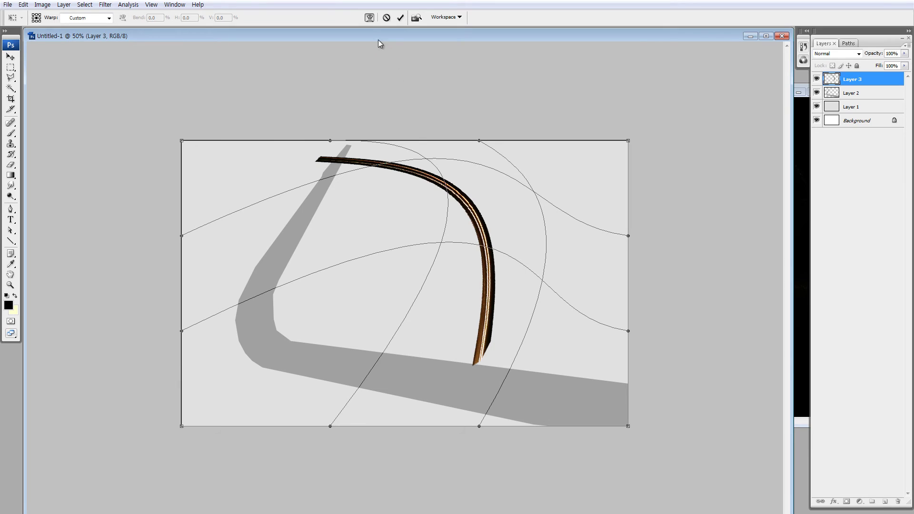
{"action": "left_click", "coordinate": [369, 21]}
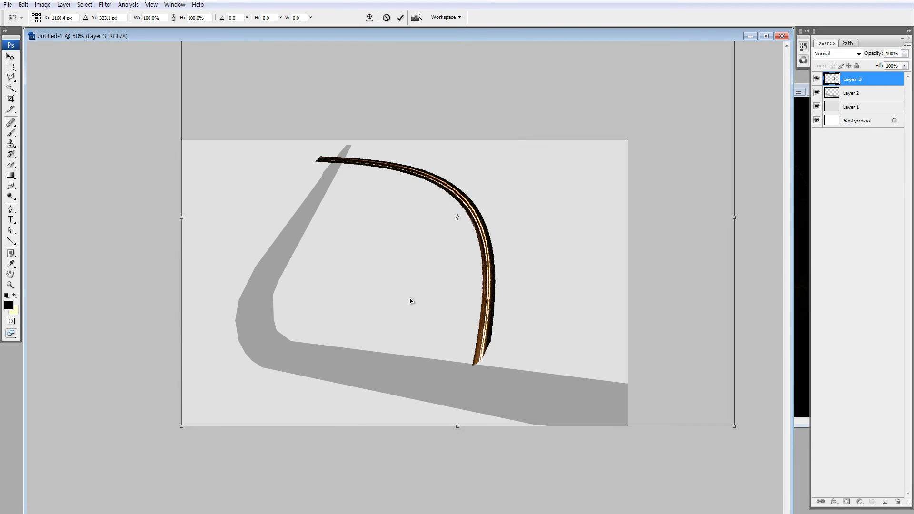
Flip the curved rod horizontally and vertically, move it left-down and shorten it.
{"action": "right_click", "coordinate": [430, 270]}
{"action": "left_click", "coordinate": [464, 387]}
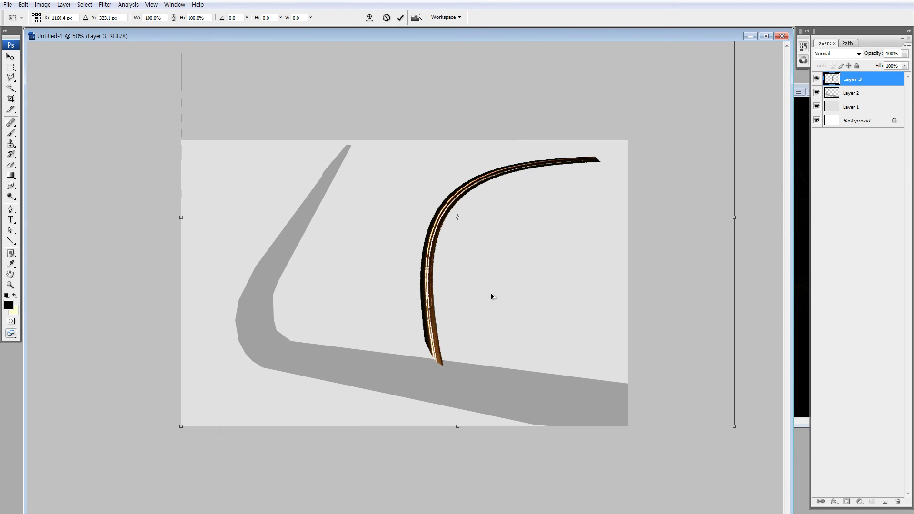
{"action": "right_click", "coordinate": [467, 330]}
{"action": "left_click", "coordinate": [493, 465]}
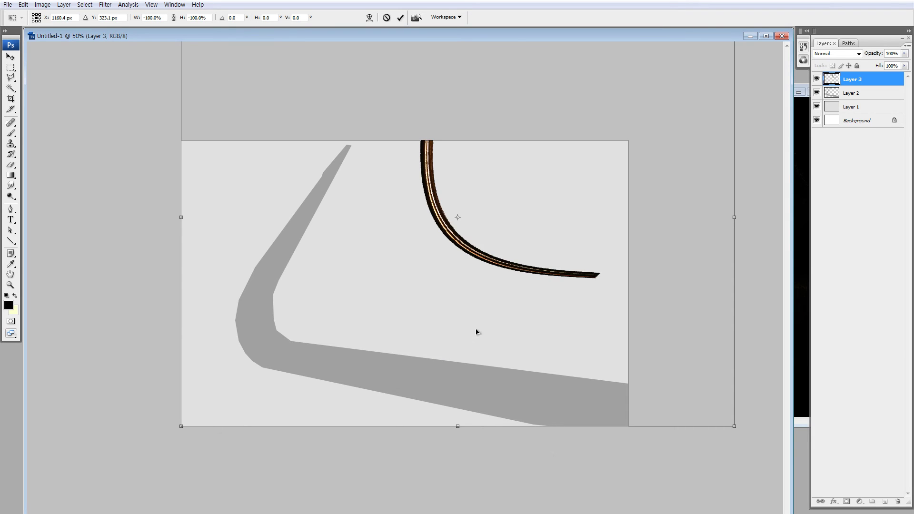
{"action": "mouse_move", "coordinate": [476, 331]}
{"action": "left_mouse_down"}
{"action": "mouse_move", "coordinate": [327, 421]}
{"action": "mouse_move", "coordinate": [308, 458]}
{"action": "left_mouse_up"}
{"action": "left_click_drag", "start_coordinate": [306, 111], "coordinate": [285, 185]}
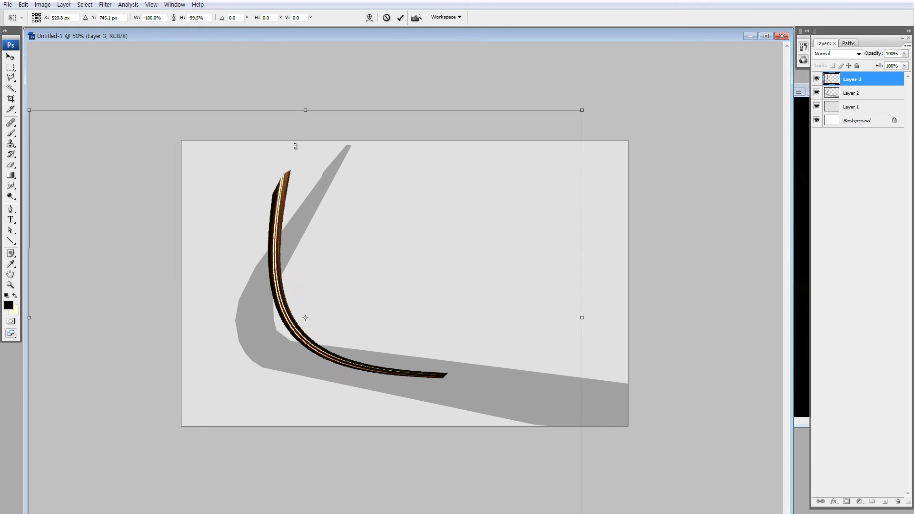
Nudge and commit the rod, deselect, and move it along the road's inner bend.
{"action": "key", "text": "shift+Left"}
{"action": "key", "text": "shift+Left"}
{"action": "key", "text": "shift+Left"}
{"action": "key", "text": "shift+Up"}
{"action": "key", "text": "shift+Up"}
{"action": "key", "text": "shift+Up"}
{"action": "key", "text": "Return"}
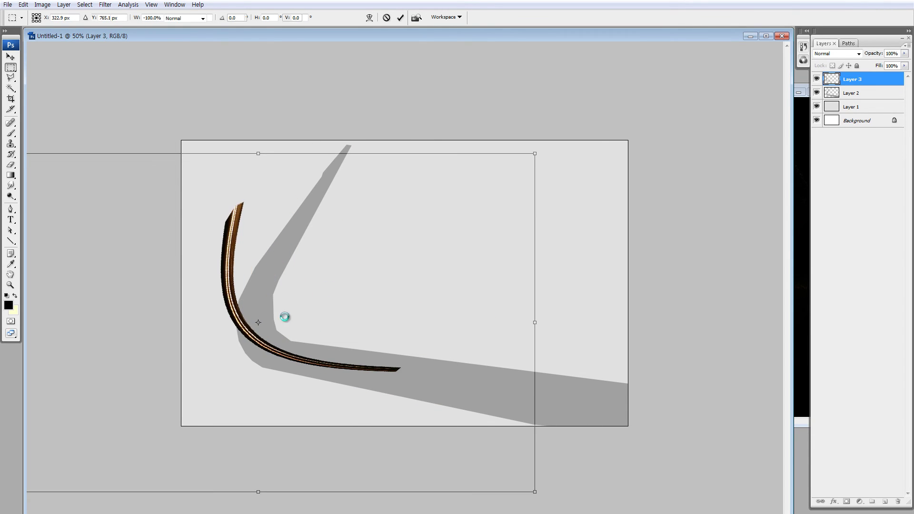
{"action": "left_click", "coordinate": [309, 349]}
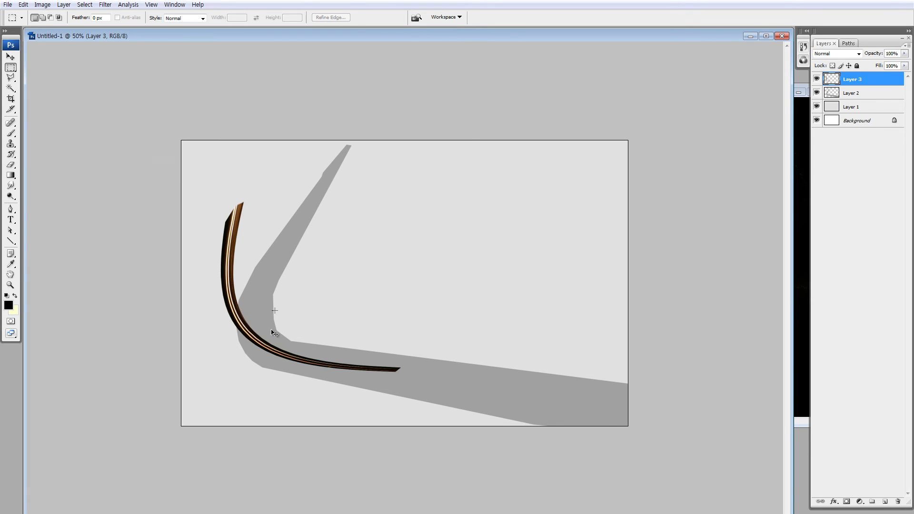
{"action": "key", "text": "v"}
{"action": "left_click_drag", "start_coordinate": [273, 331], "coordinate": [305, 342]}
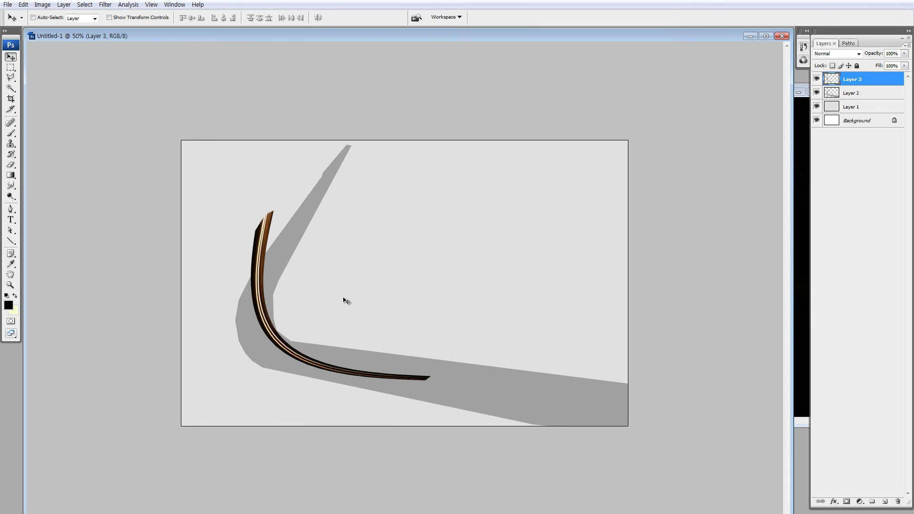
Delete the brown stroke layer, then paste the walking couple scaled to about 6% at the road's bend.
{"action": "key", "text": "alt+bracketleft"}
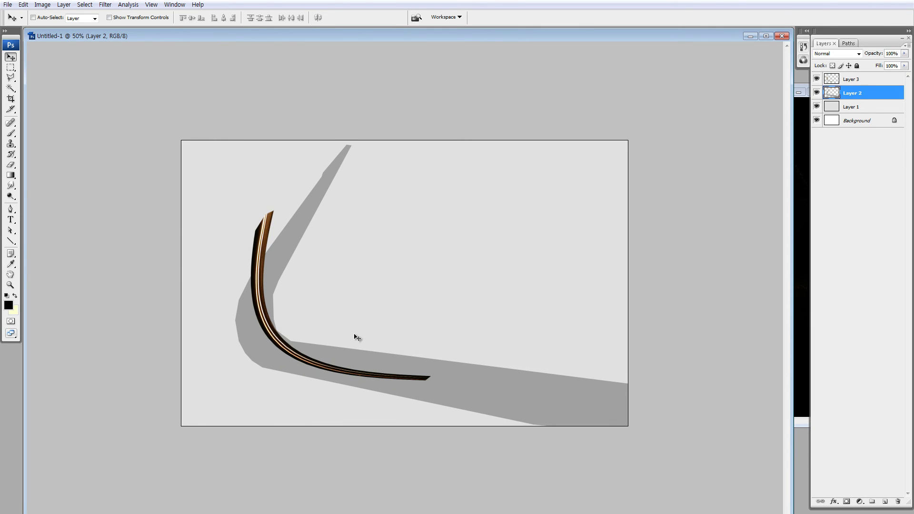
{"action": "key", "text": "ctrl+alt+z"}
{"action": "key", "text": "ctrl+alt+z"}
{"action": "key", "text": "ctrl+alt+z"}
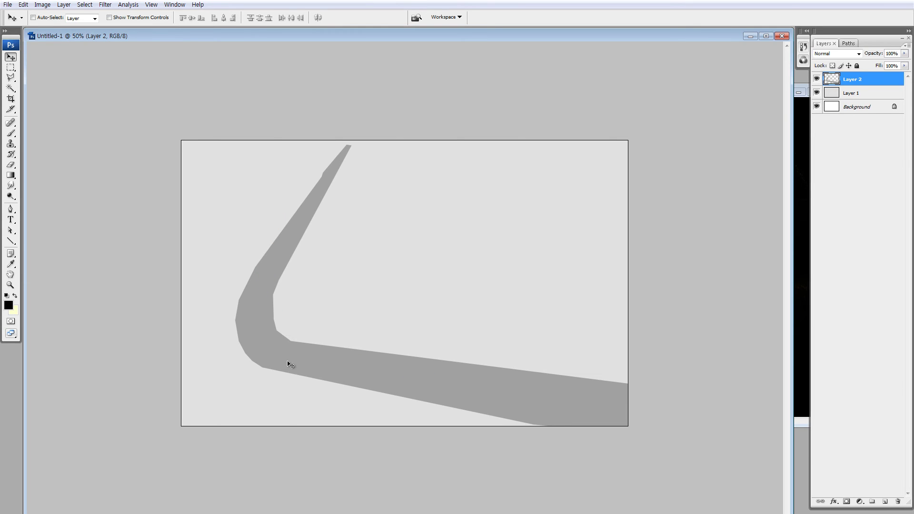
{"action": "key", "text": "ctrl+v"}
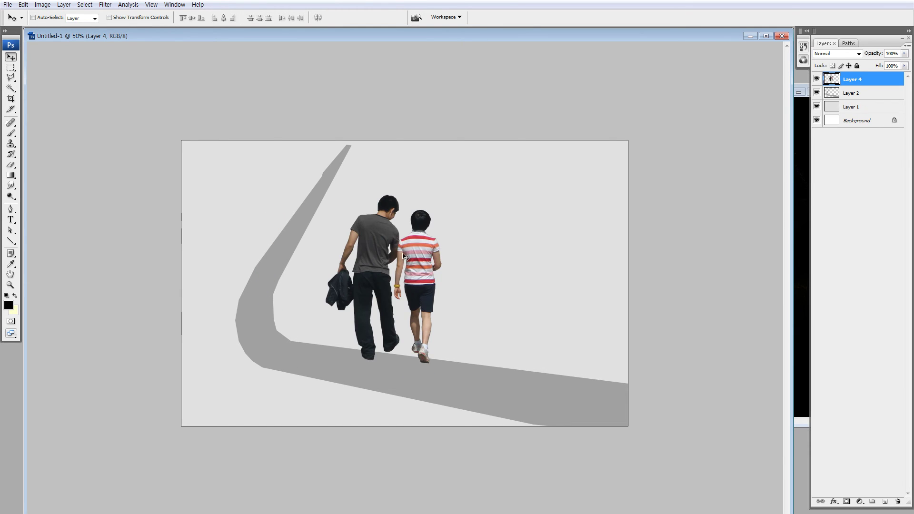
{"action": "key", "text": "ctrl+t"}
{"action": "left_click_drag", "start_coordinate": [407, 244], "coordinate": [341, 356]}
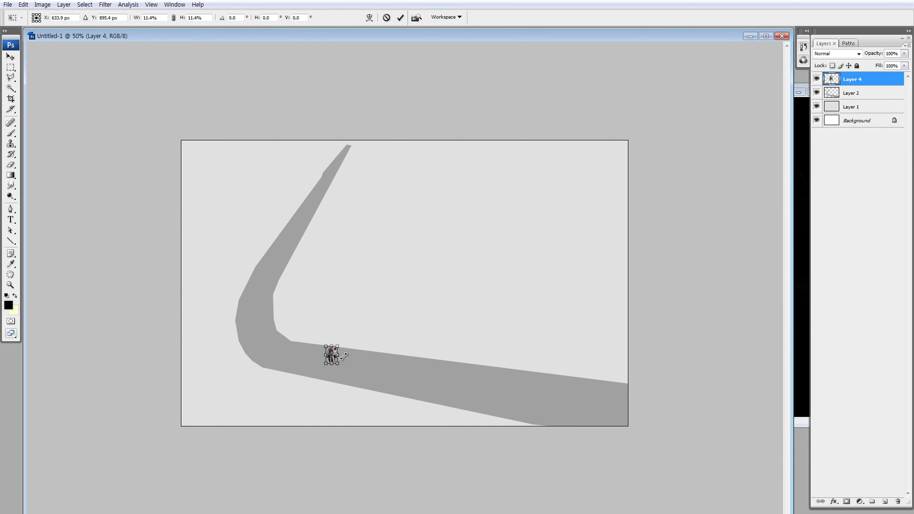
{"action": "key", "text": "Return"}
Zoom in on the couple and add a 50%-opacity duplicate beneath the original.
{"action": "key", "text": "z"}
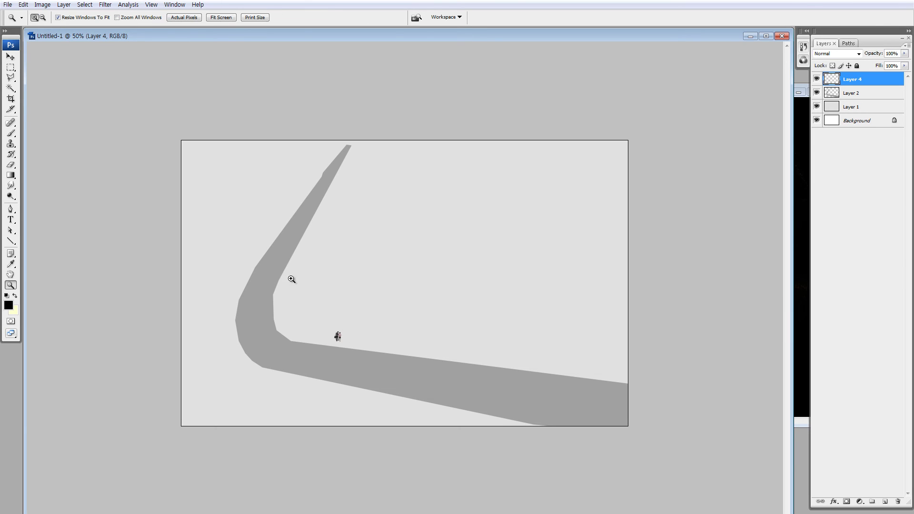
{"action": "left_click", "coordinate": [359, 307]}
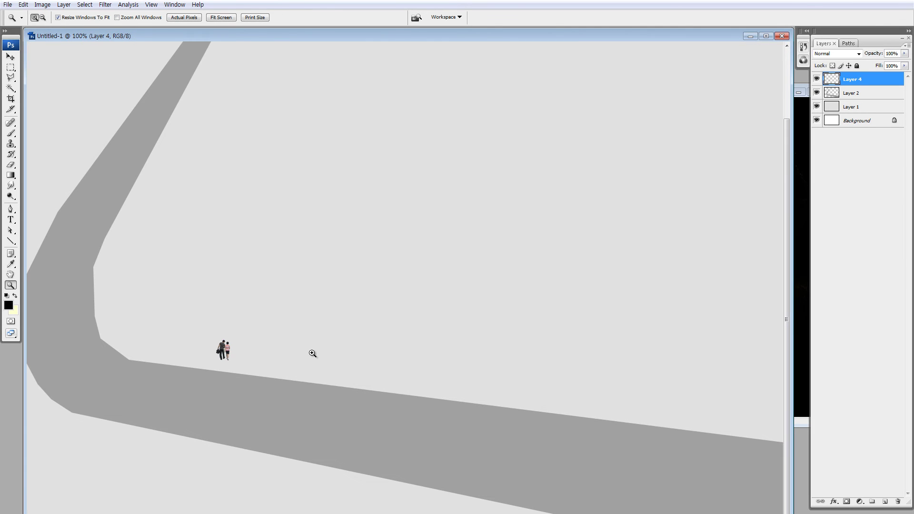
{"action": "key", "text": "ctrl+j"}
{"action": "key", "text": "ctrl+bracketleft"}
{"action": "key", "text": "5"}
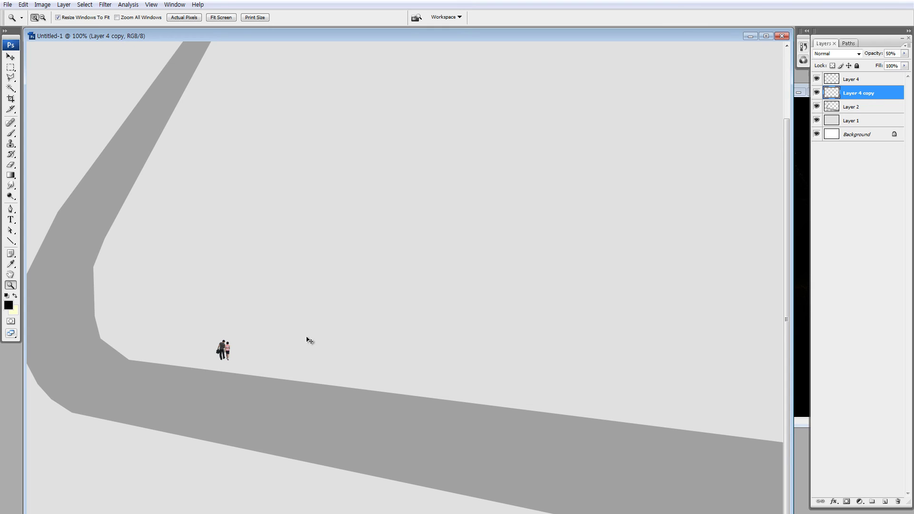
{"action": "key", "text": "ctrl+t"}
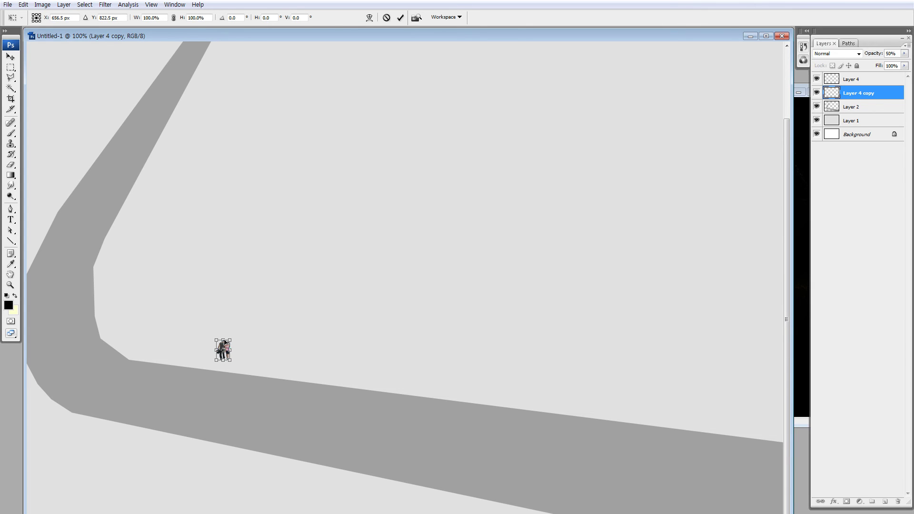
{"action": "key", "text": "Return"}
{"action": "key", "text": "z"}
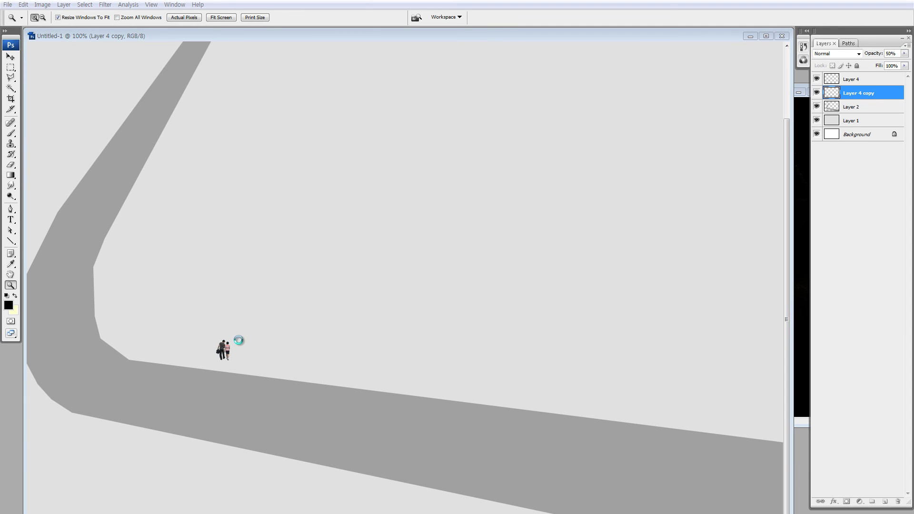
{"action": "key", "text": "Escape"}
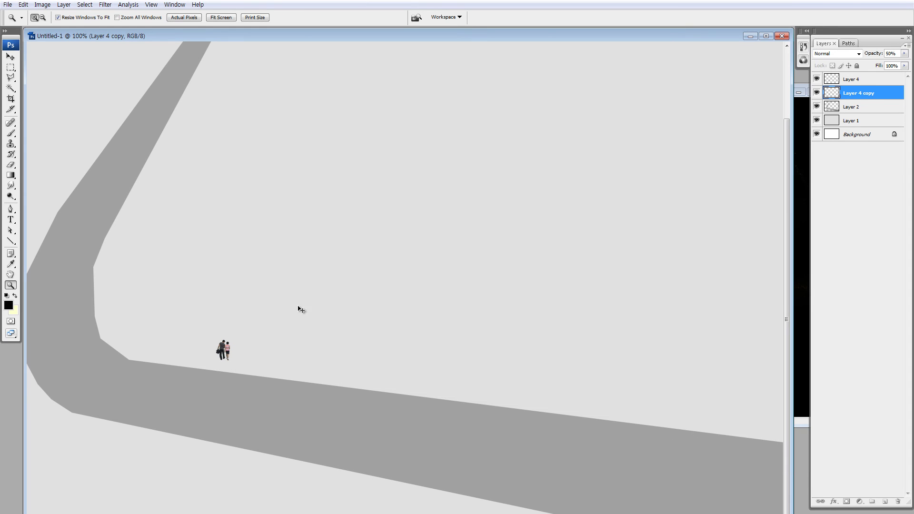
{"action": "key", "text": "ctrl+bracketright"}
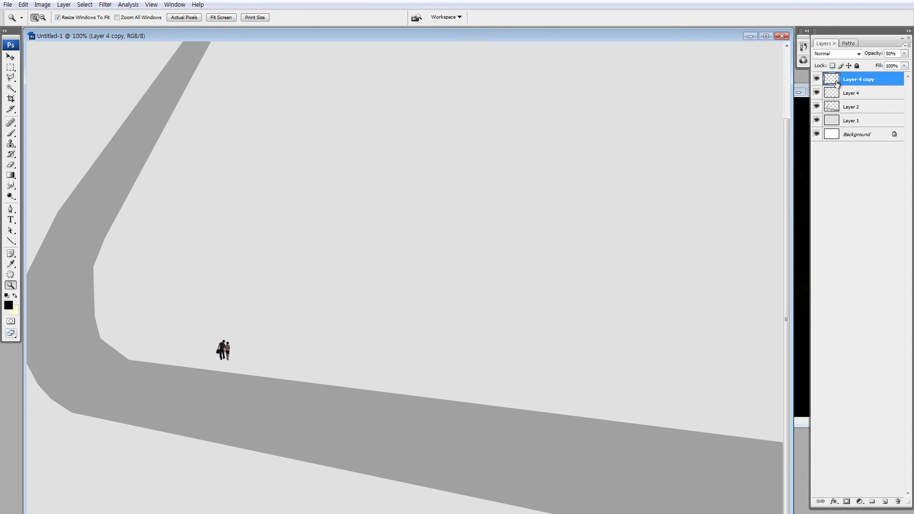
{"action": "left_click_drag", "start_coordinate": [836, 81], "coordinate": [836, 95]}
{"action": "key", "text": "ctrl+t"}
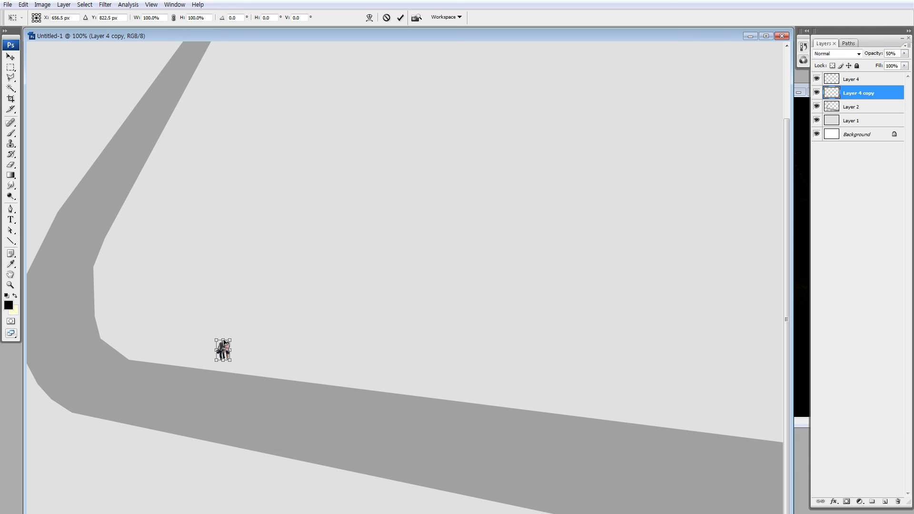
{"action": "left_click_drag", "start_coordinate": [224, 340], "coordinate": [236, 352]}
{"action": "key", "text": "Return"}
{"action": "key", "text": "m"}
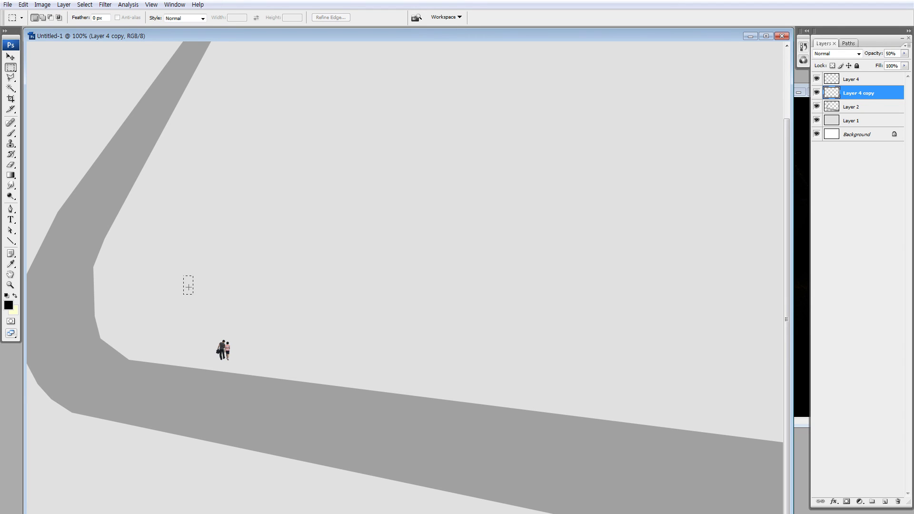
{"action": "left_click_drag", "start_coordinate": [175, 262], "coordinate": [289, 413]}
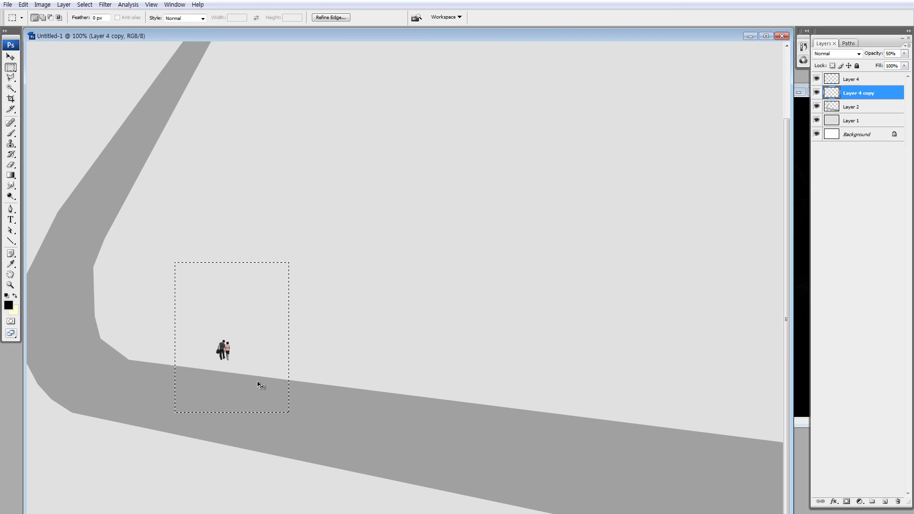
{"action": "key", "text": "ctrl+t"}
{"action": "mouse_move", "coordinate": [232, 264]}
{"action": "left_mouse_down"}
{"action": "mouse_move", "coordinate": [310, 357]}
{"action": "mouse_move", "coordinate": [270, 332]}
{"action": "left_mouse_up"}
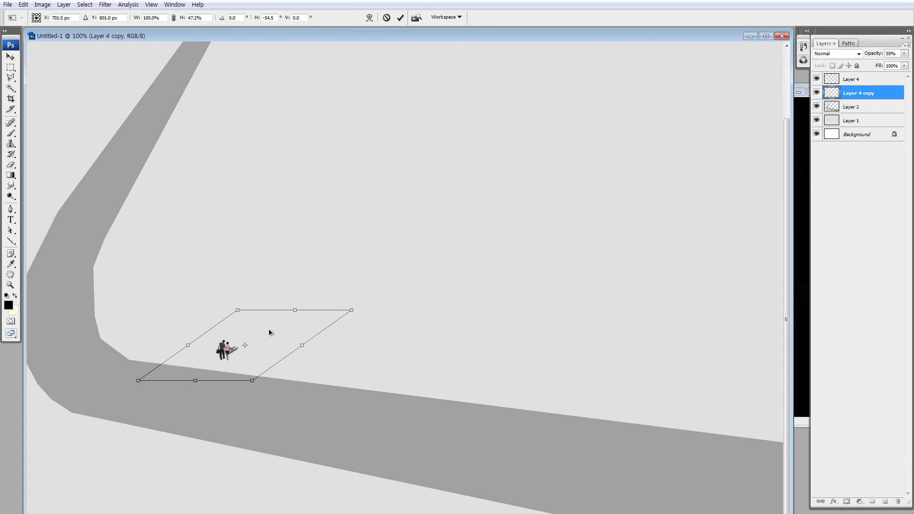
{"action": "left_click_drag", "start_coordinate": [353, 300], "coordinate": [336, 311]}
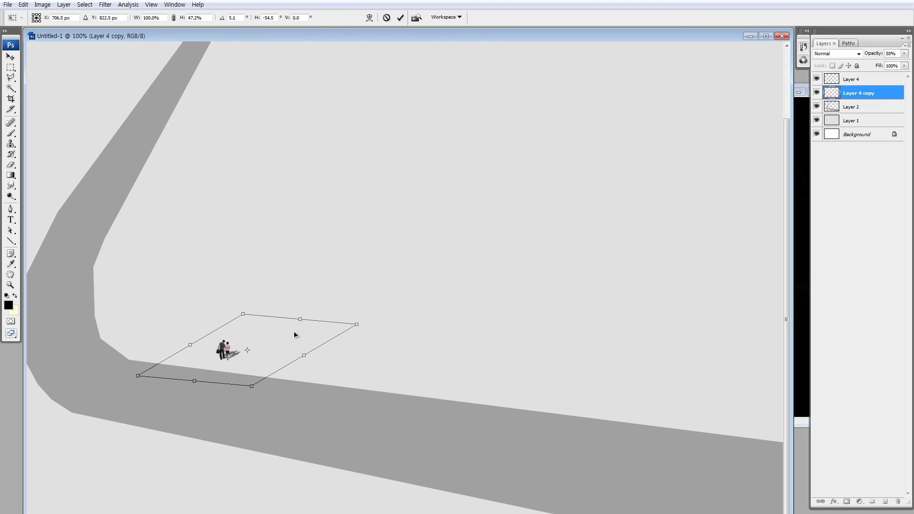
{"action": "key", "text": "Return"}
{"action": "key", "text": "ctrl+z"}
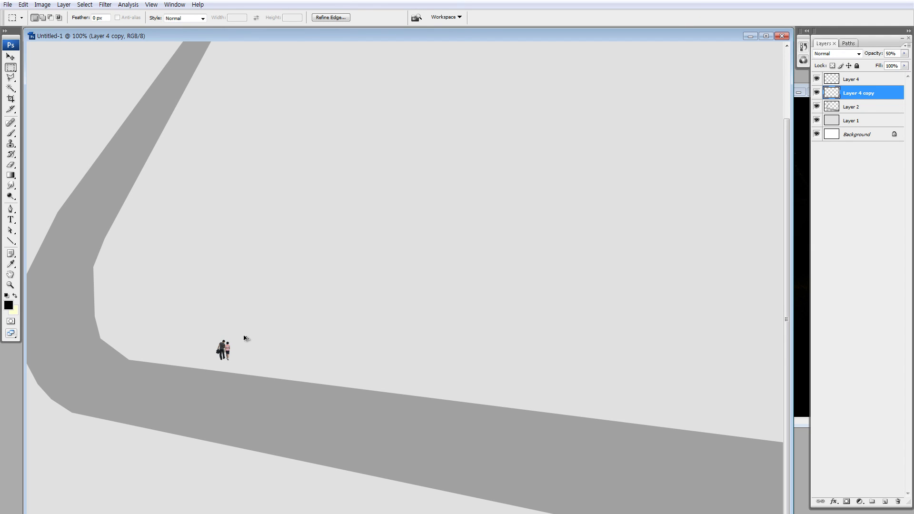
{"action": "key", "text": "ctrl+t"}
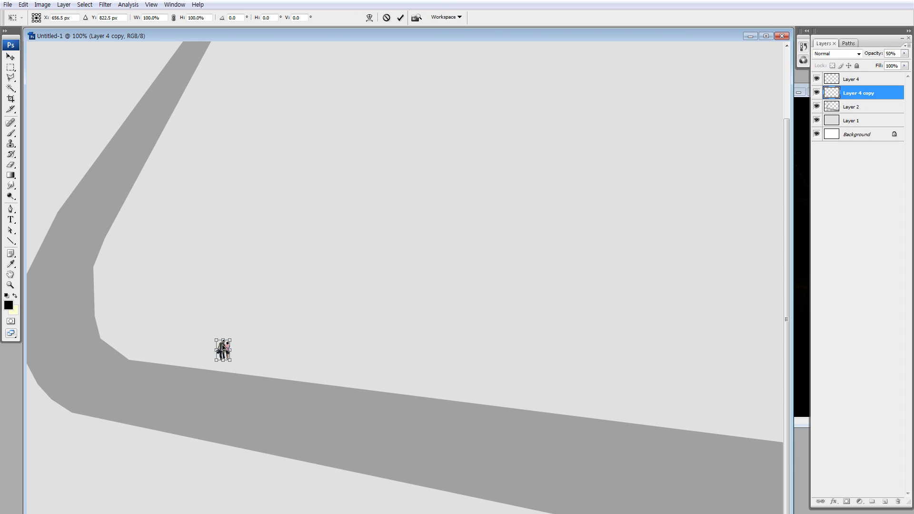
{"action": "left_click_drag", "start_coordinate": [243, 342], "coordinate": [413, 304]}
{"action": "key", "text": "Escape"}
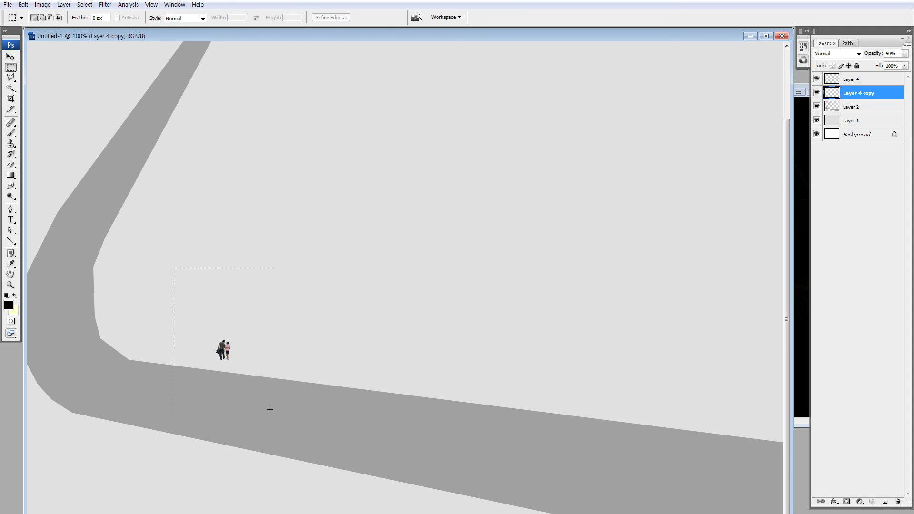
{"action": "left_click", "coordinate": [240, 354]}
{"action": "key", "text": "ctrl+t"}
{"action": "left_click_drag", "start_coordinate": [236, 271], "coordinate": [327, 343]}
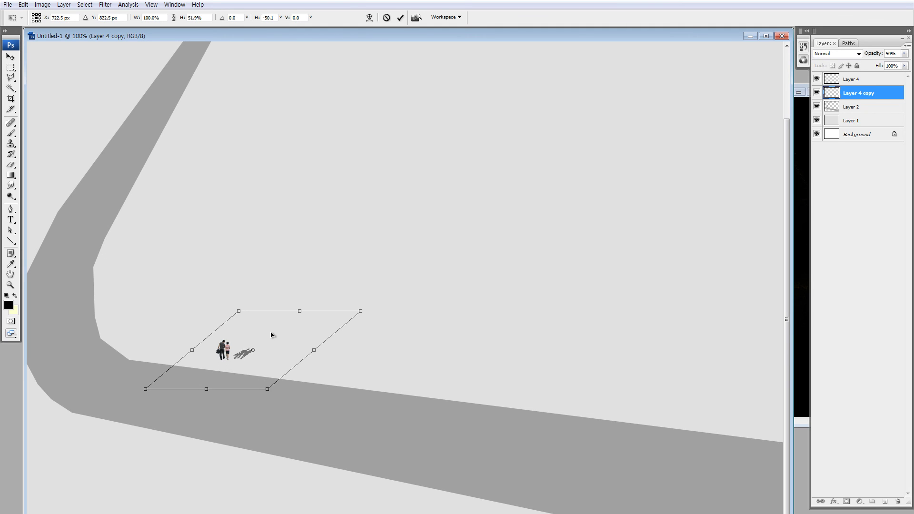
{"action": "left_click_drag", "start_coordinate": [326, 343], "coordinate": [290, 313]}
{"action": "key", "text": "Escape"}
{"action": "key", "text": "ctrl+t"}
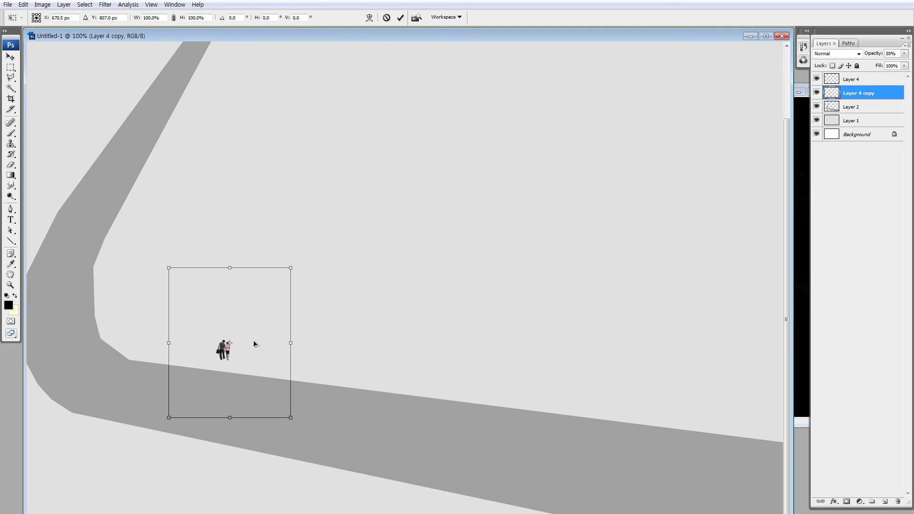
{"action": "left_click", "coordinate": [369, 17]}
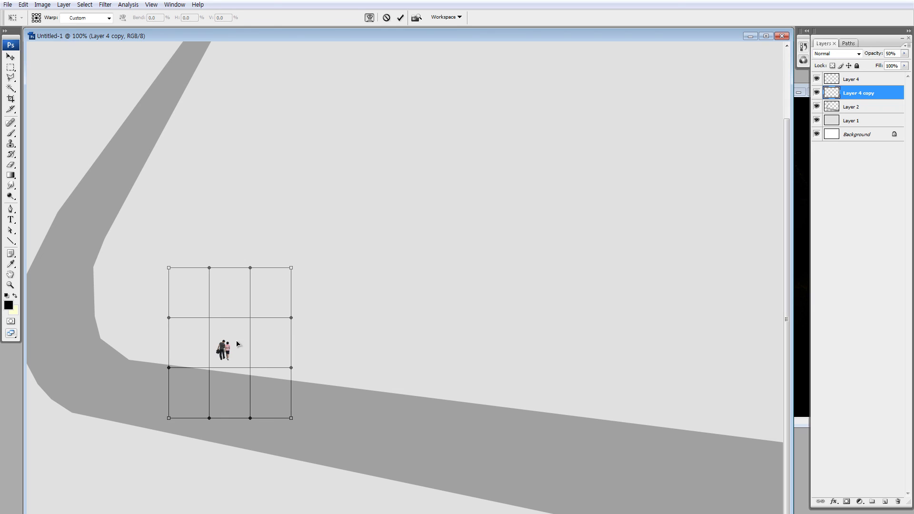
{"action": "left_click_drag", "start_coordinate": [237, 344], "coordinate": [287, 301]}
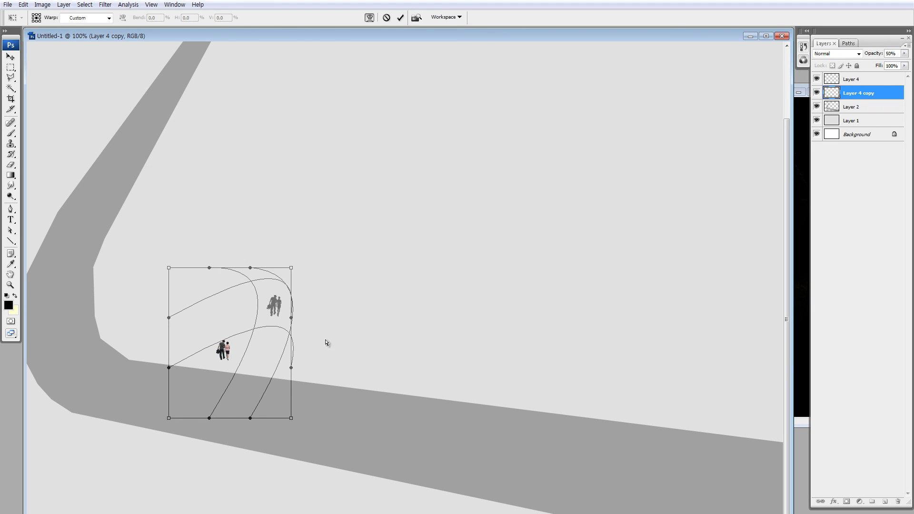
{"action": "key", "text": "ctrl+z"}
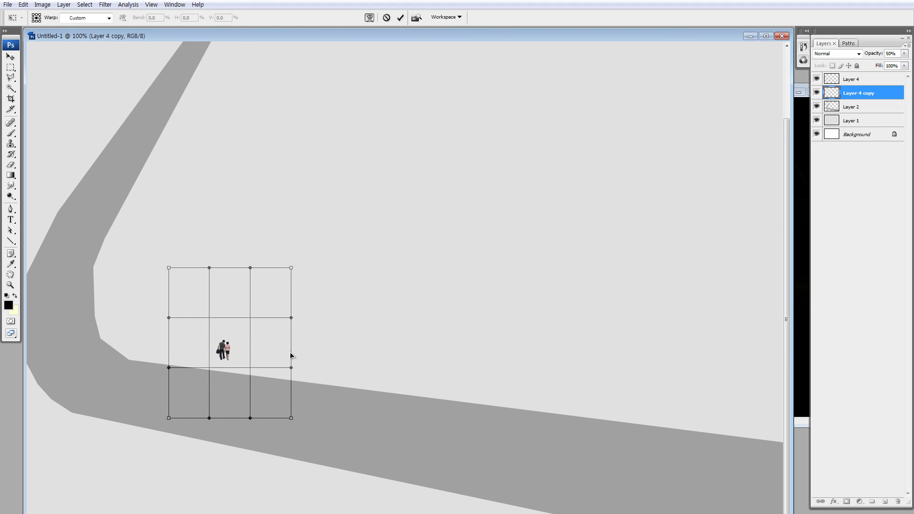
{"action": "key", "text": "Escape"}
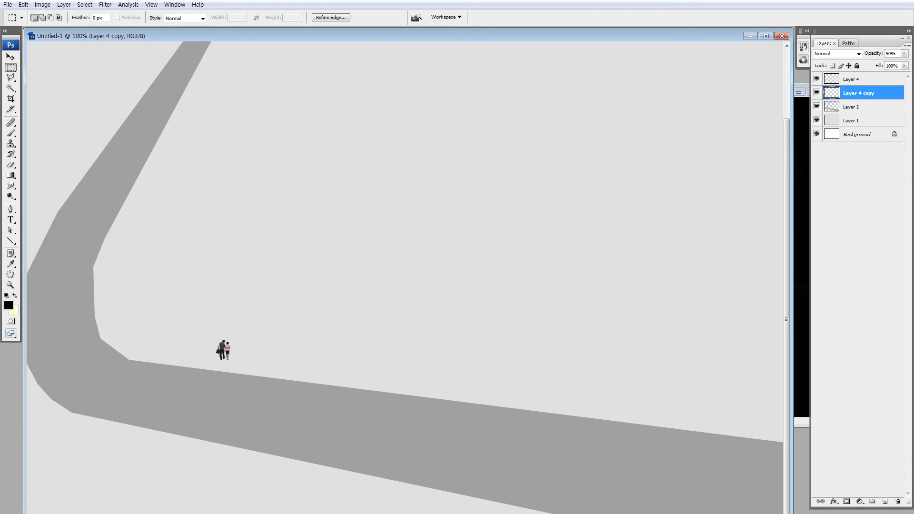
{"action": "left_click", "coordinate": [205, 369]}
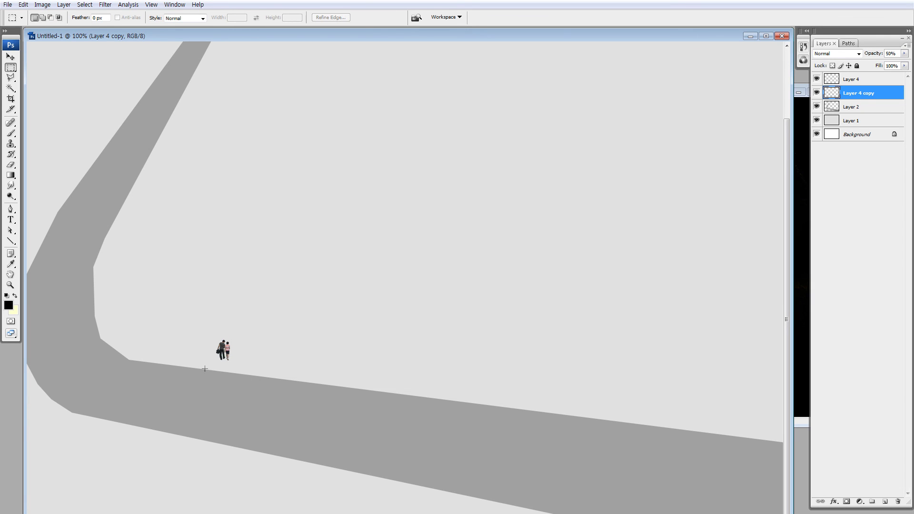